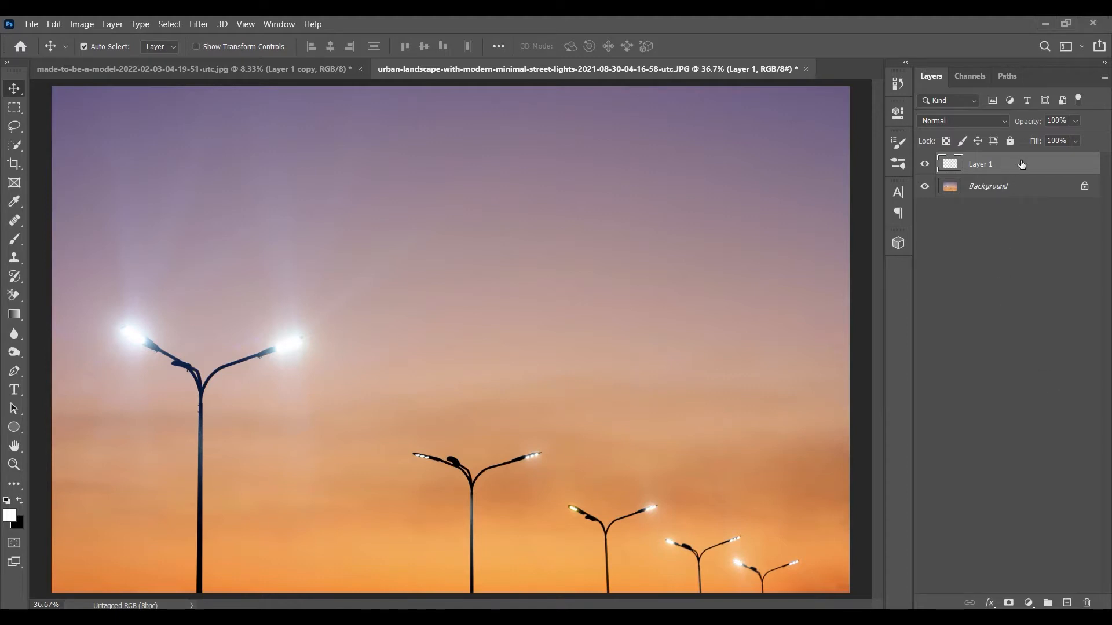
Replace the existing Layer 1 with a new empty layer and set its blend mode to Overlay
key(Delete)
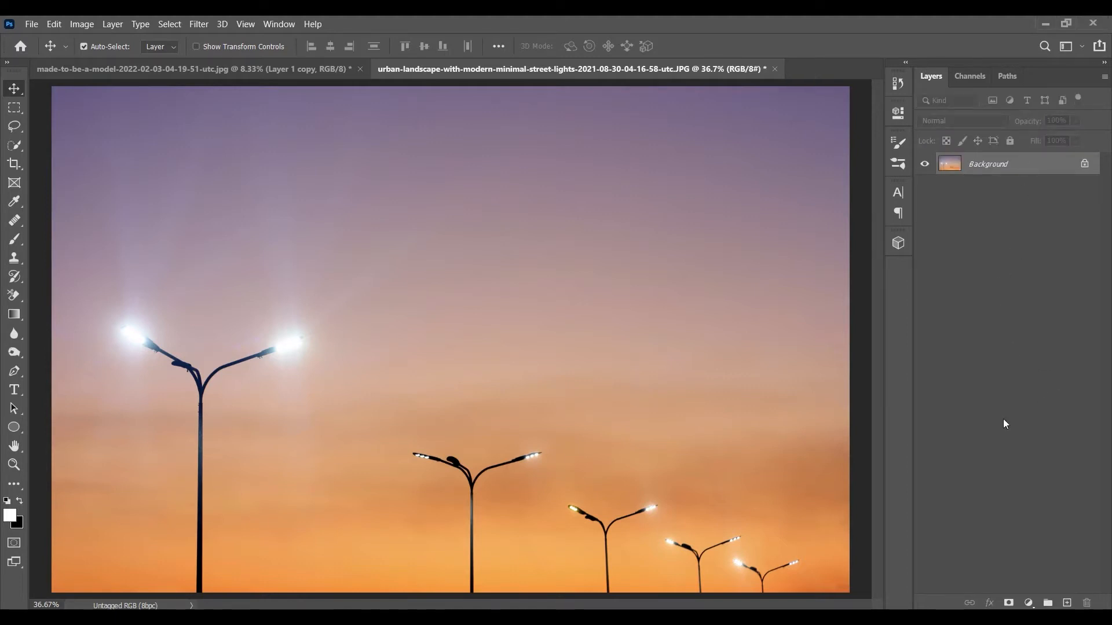
click(1066, 603)
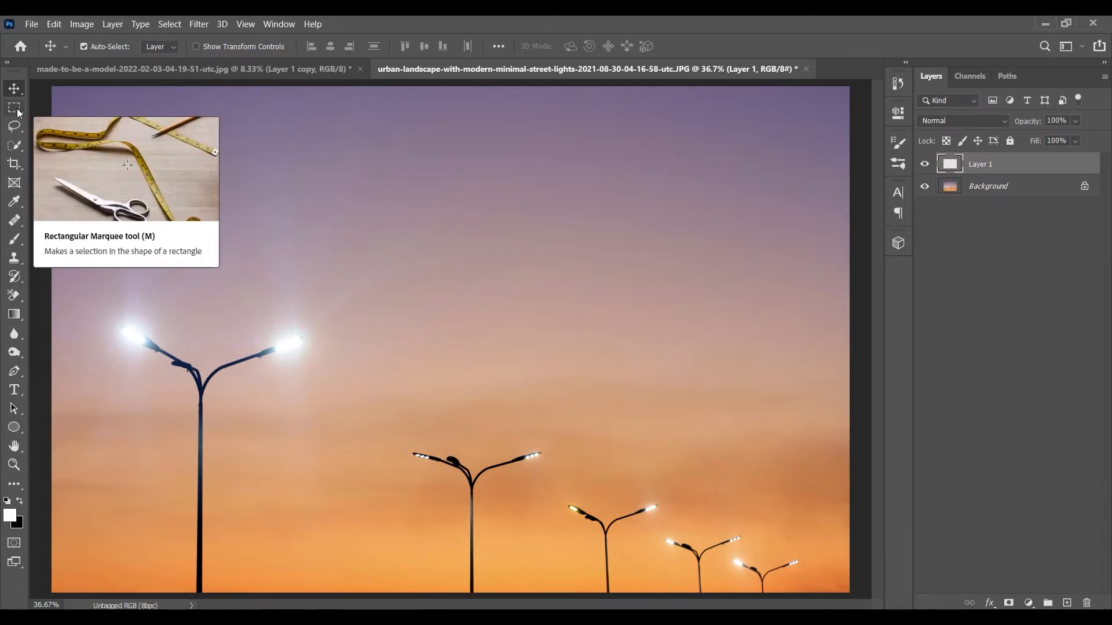
click(14, 239)
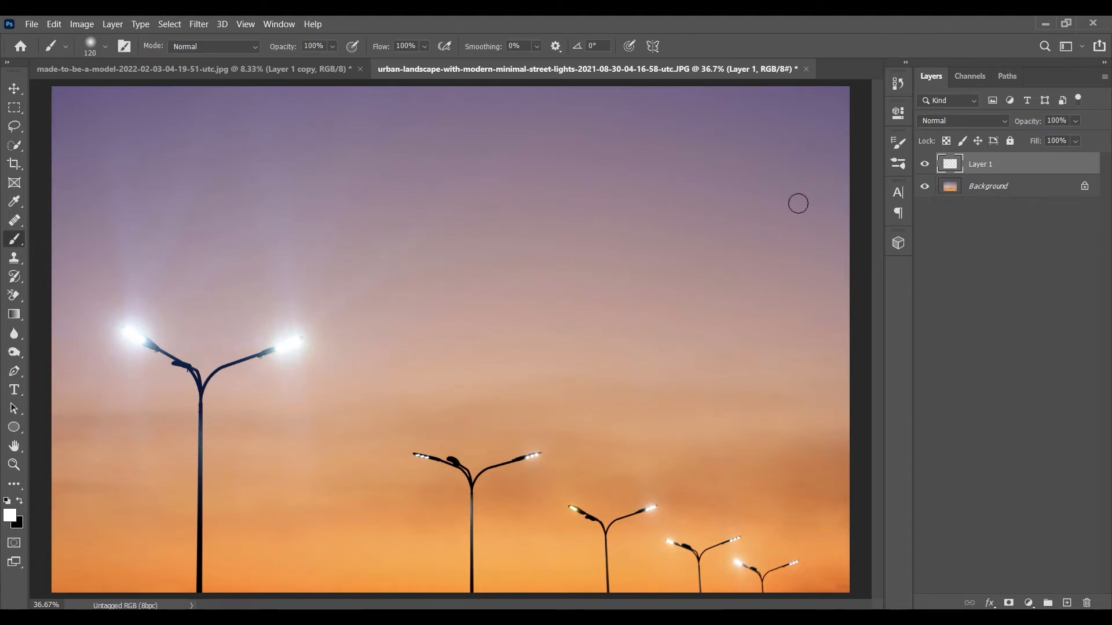
click(1003, 121)
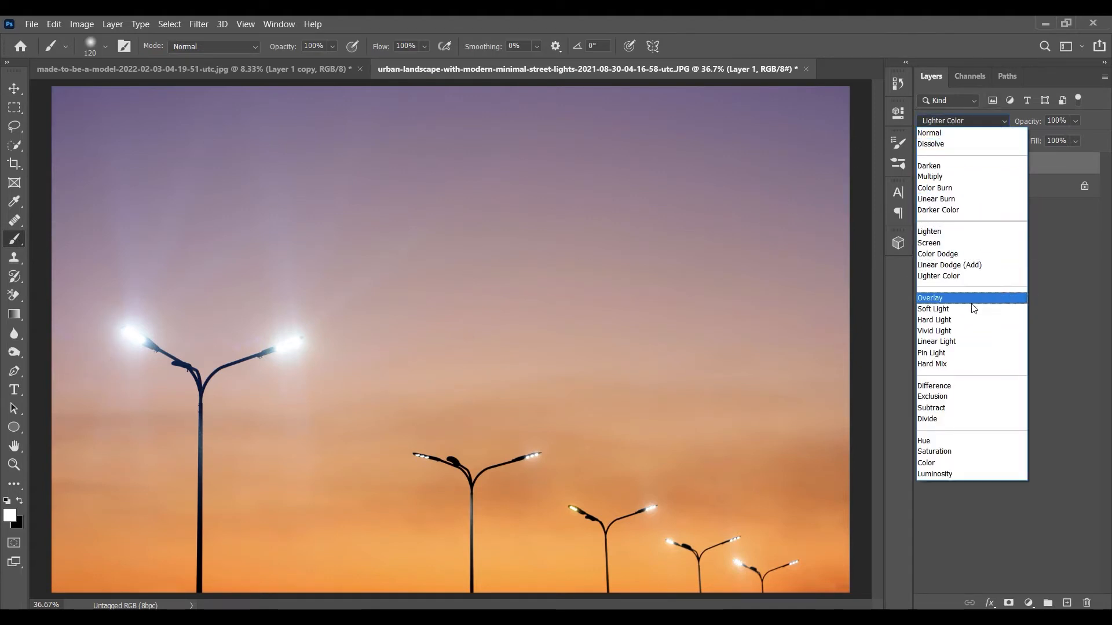
click(953, 302)
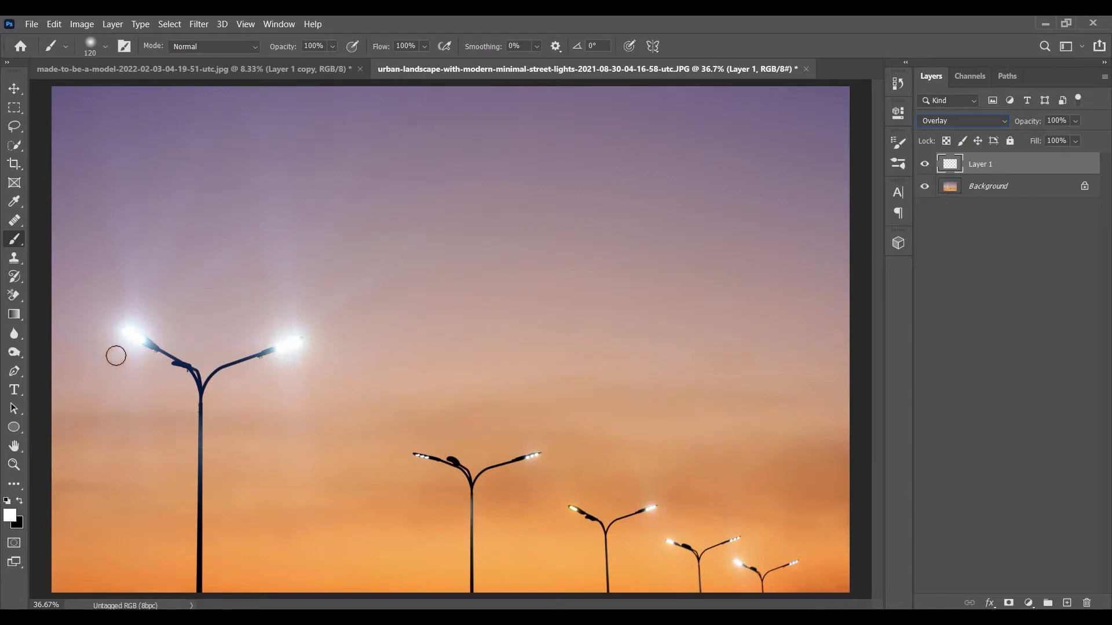
Brush a white cone of light below the tallest lamppost's left lamp and lower the layer's opacity to 51%
drag(121, 342, 82, 461)
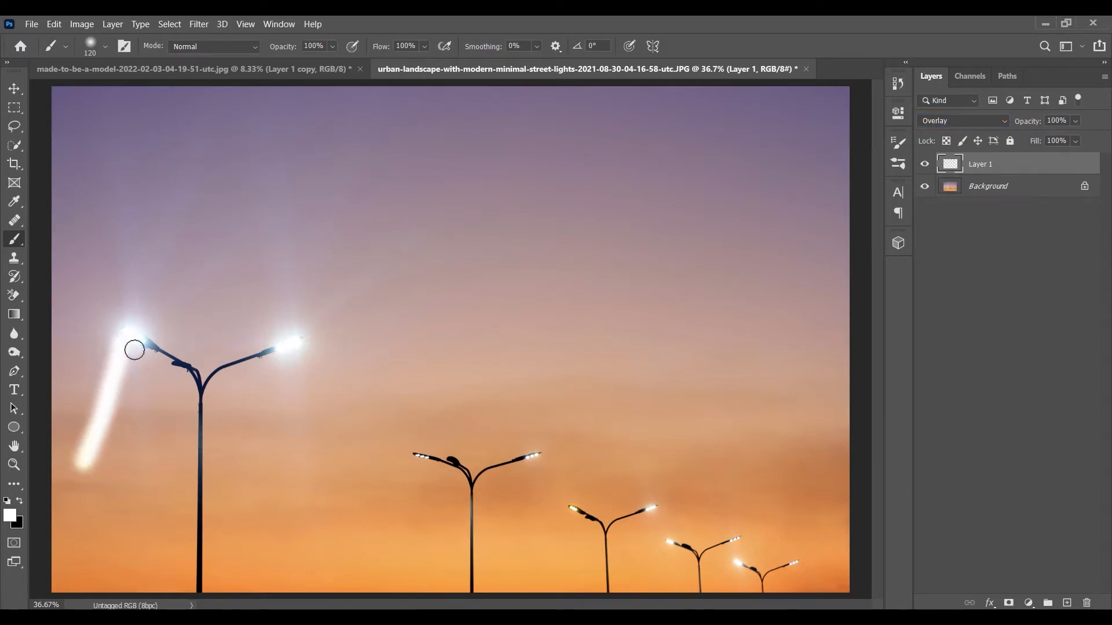
mouse_move(133, 347)
mouse_down()
mouse_move(103, 473)
mouse_move(125, 390)
mouse_move(110, 457)
mouse_move(131, 401)
mouse_move(103, 465)
mouse_move(113, 415)
mouse_move(98, 471)
mouse_move(114, 435)
mouse_move(119, 480)
mouse_up()
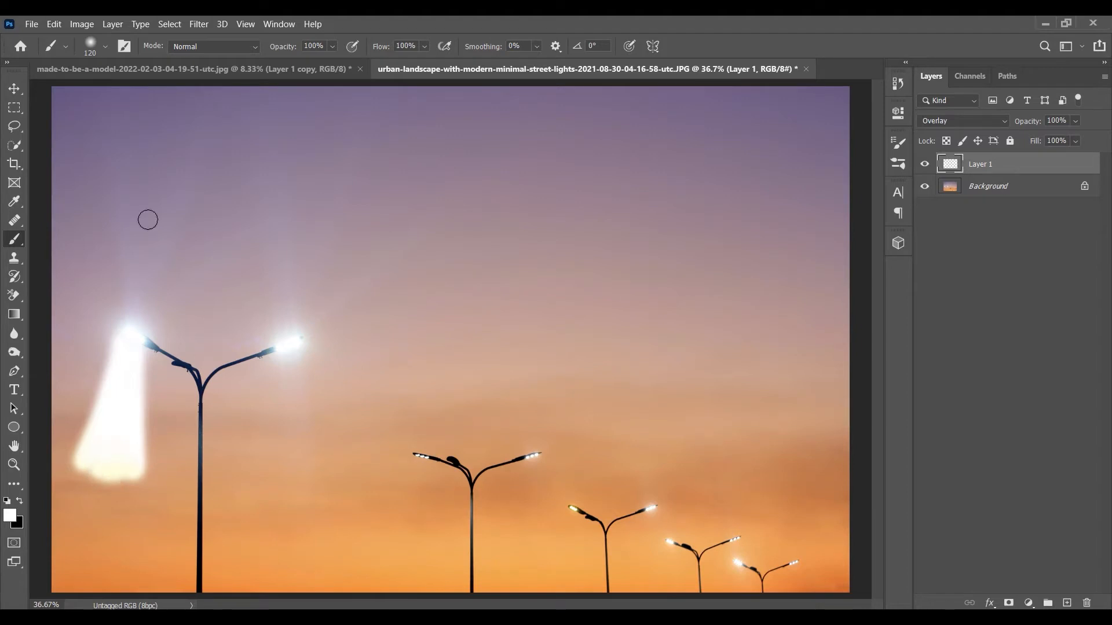
click(18, 90)
click(1075, 122)
drag(1075, 141, 1058, 141)
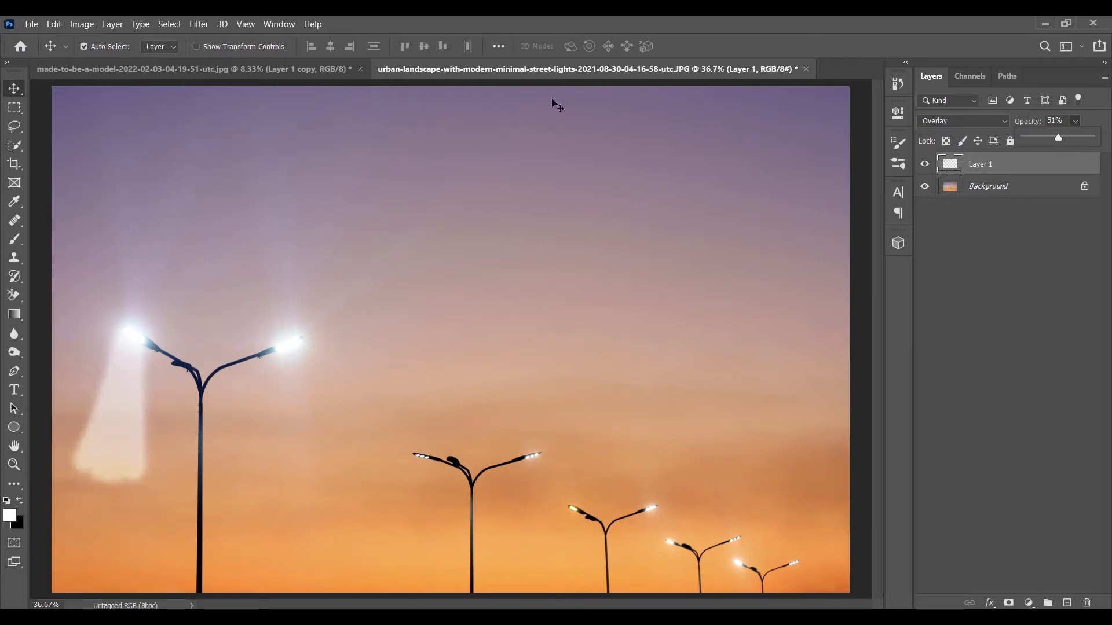
Apply a Gaussian Blur with a radius of 38 pixels to the painted light cone
click(199, 26)
click(199, 25)
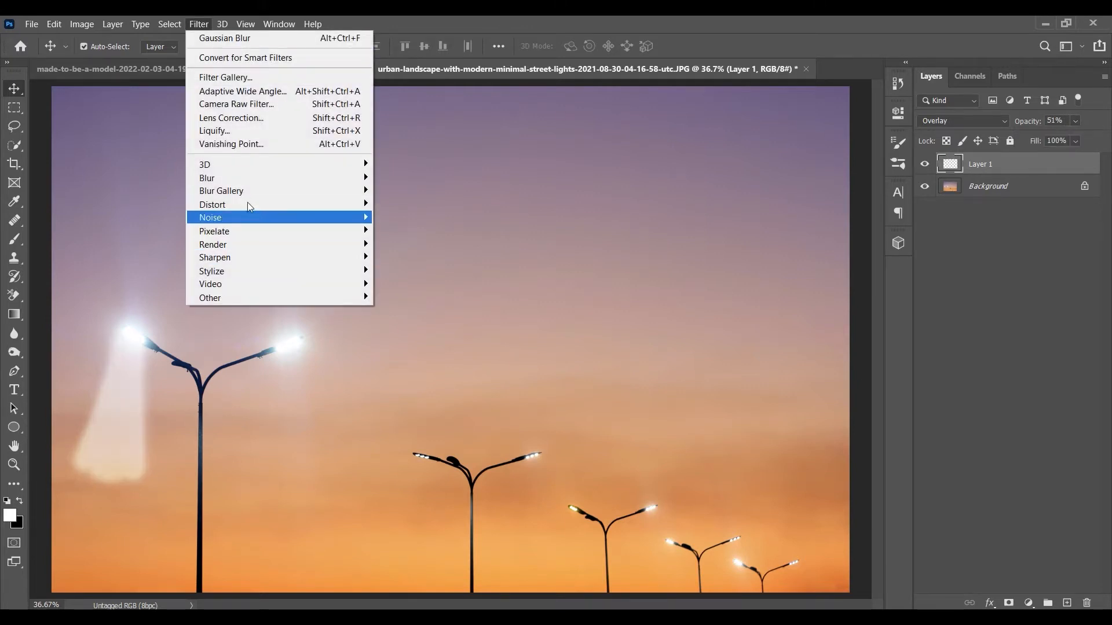
mouse_move(292, 191)
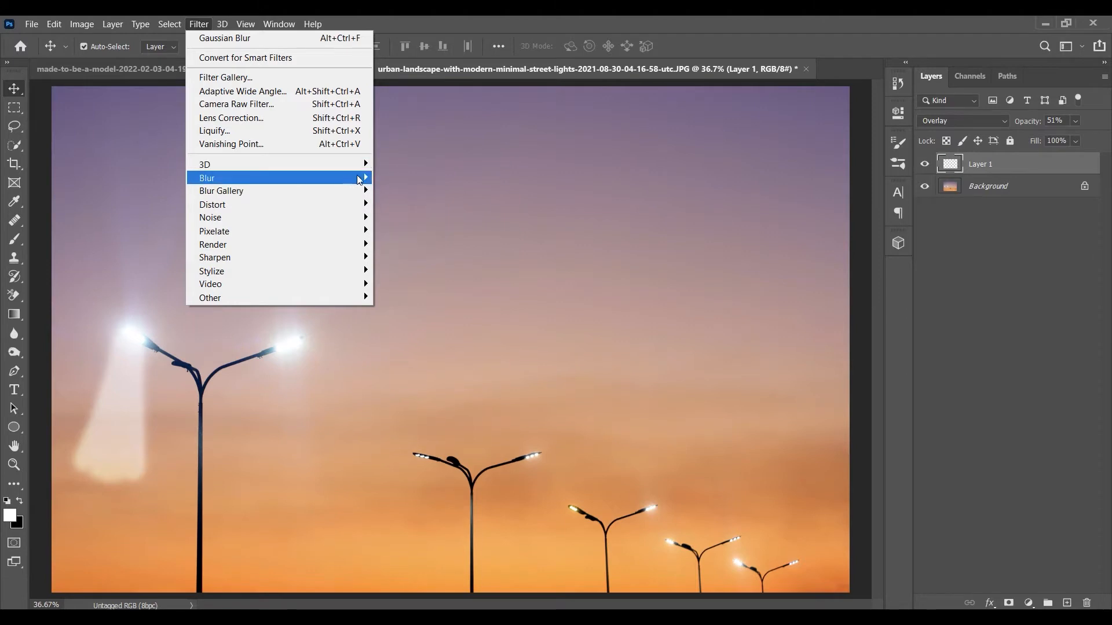
mouse_move(348, 178)
click(388, 230)
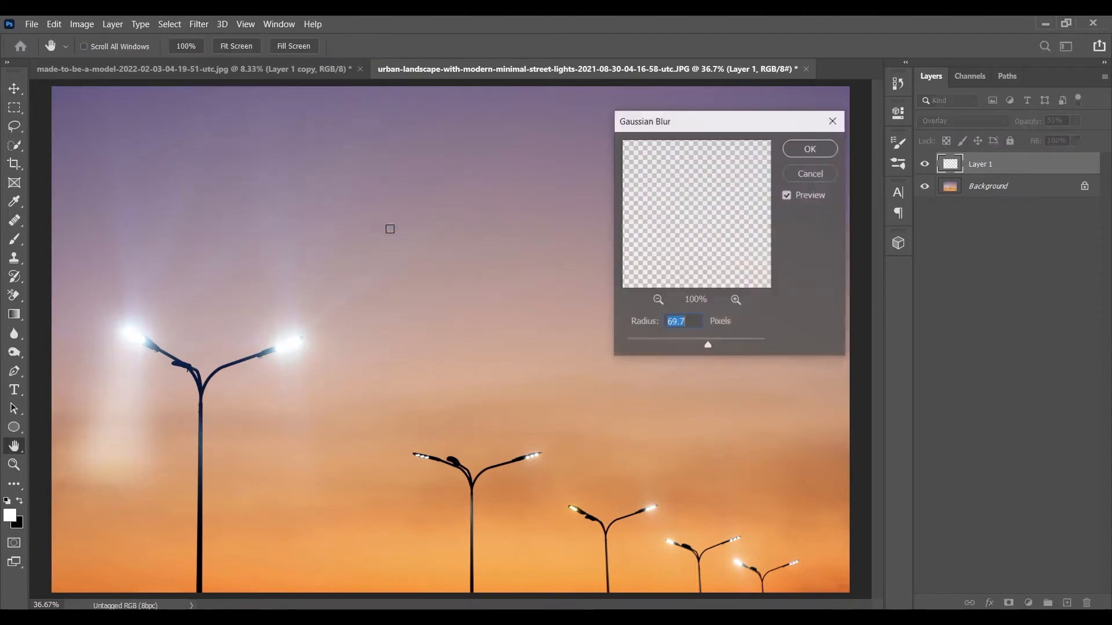
drag(705, 346, 697, 346)
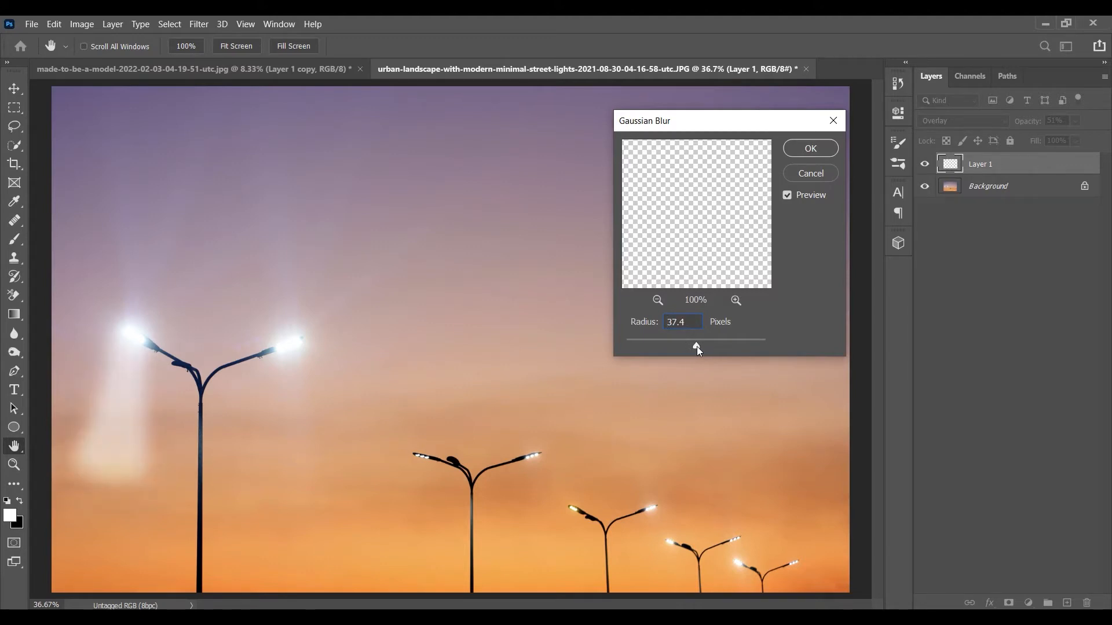
drag(686, 322, 665, 323)
text(38)
click(827, 150)
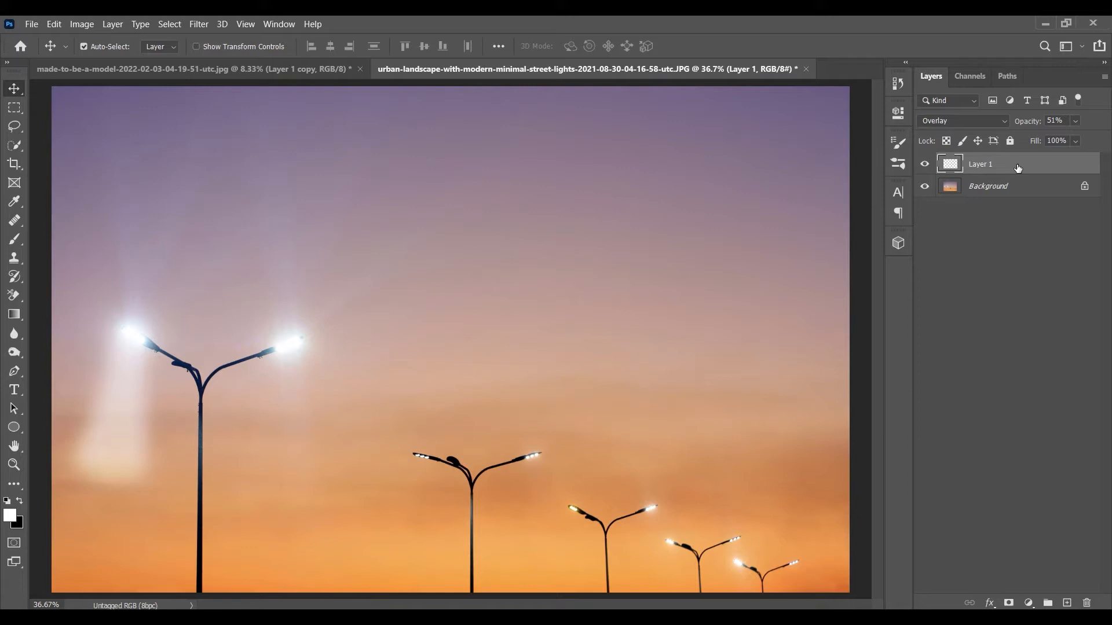
Replace the painted light layer with a new empty layer named "shadow"
key(Delete)
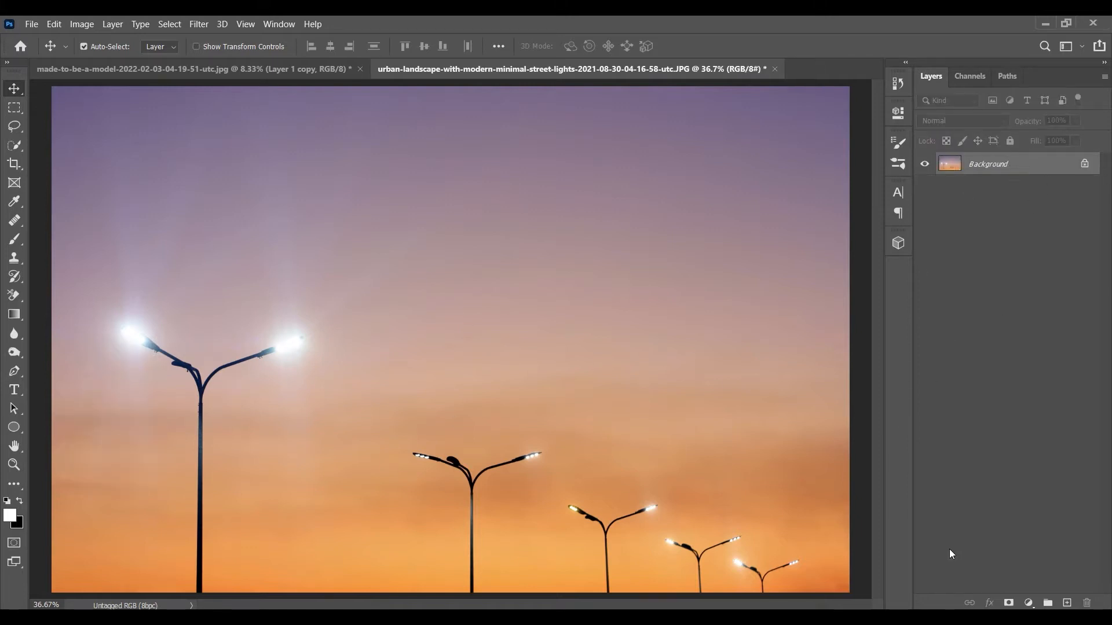
click(1067, 603)
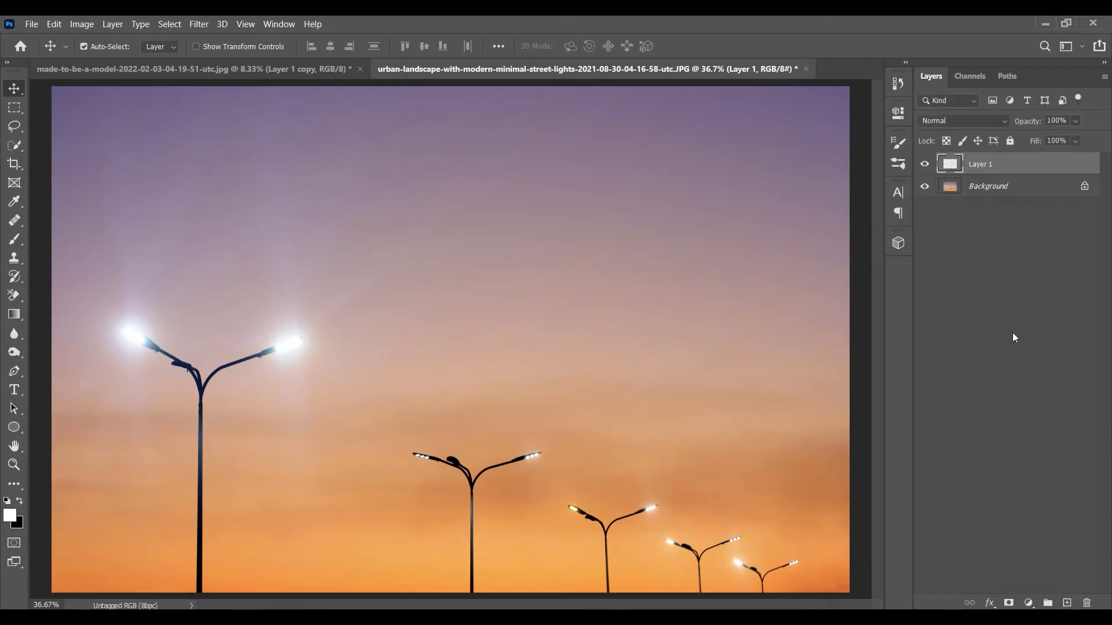
double_click(984, 166)
text(shadow)
key(Return)
Make a rectangular marquee selection extending down from the left lamp of the tallest lamppost
click(11, 112)
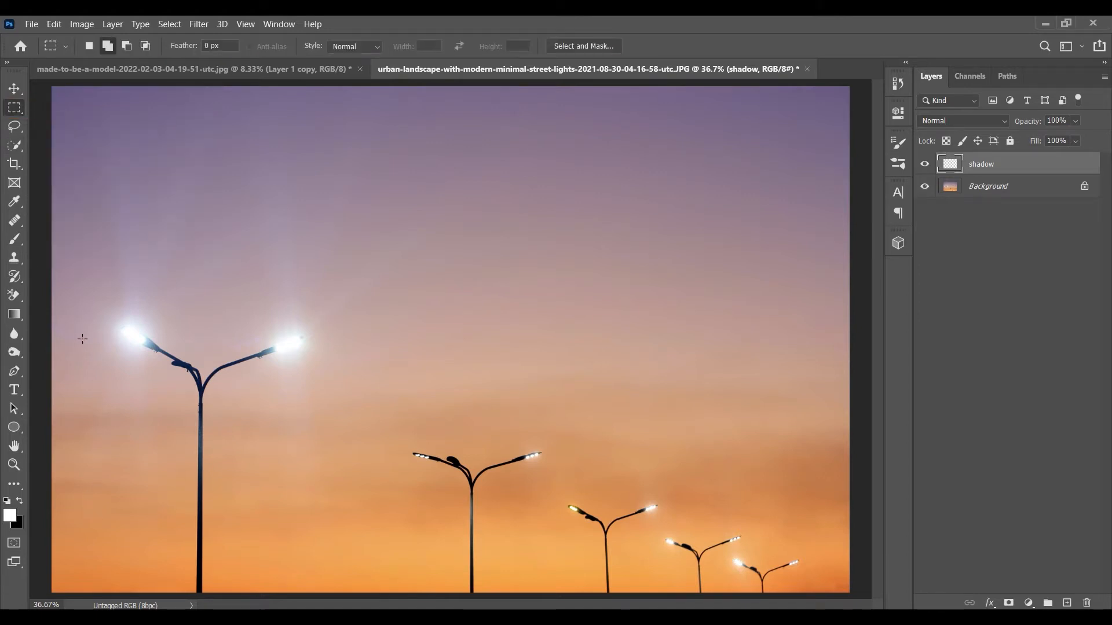
drag(78, 339, 163, 458)
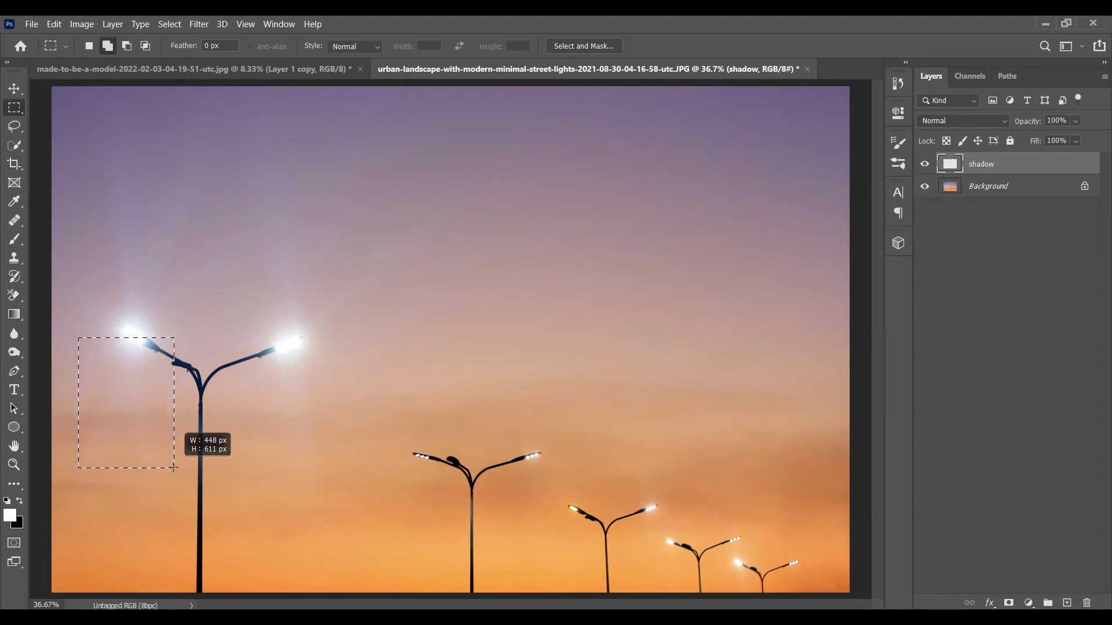
mouse_move(185, 493)
mouse_down()
mouse_move(155, 502)
mouse_move(197, 467)
mouse_move(173, 461)
mouse_move(181, 473)
mouse_up()
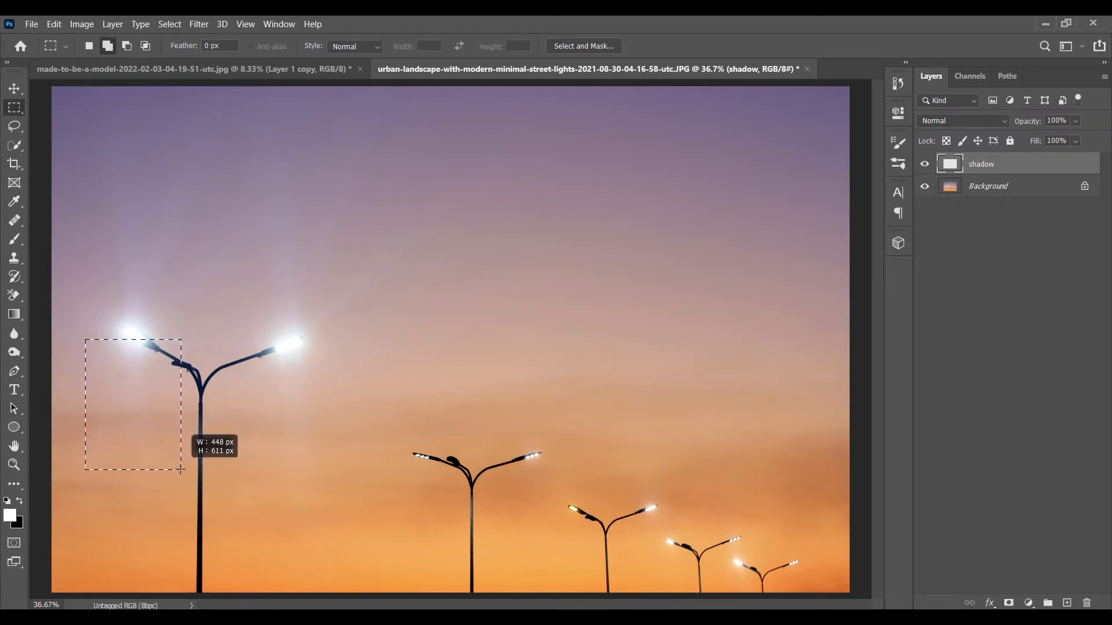
drag(188, 469, 188, 470)
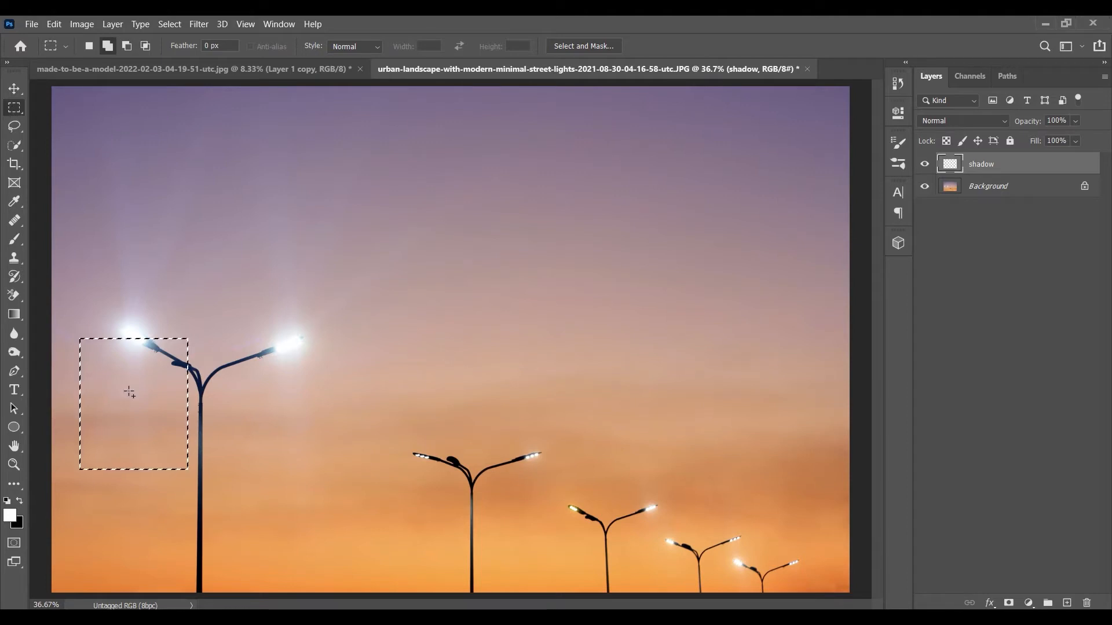
Choose the Foreground to Background preset from the Basics group for the Gradient tool
click(16, 318)
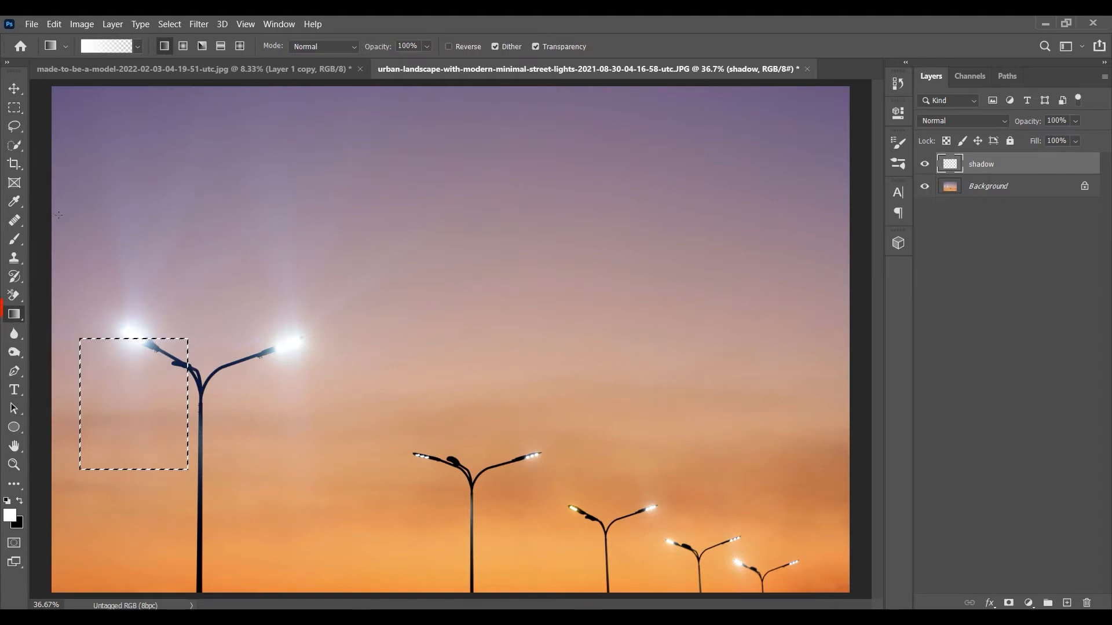
click(138, 46)
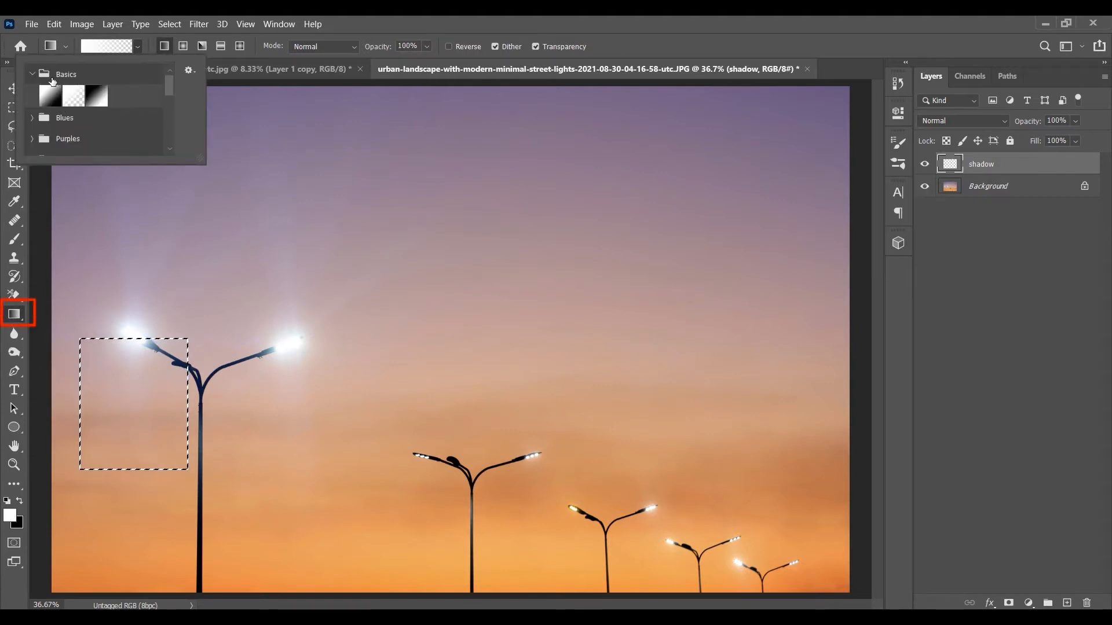
click(50, 100)
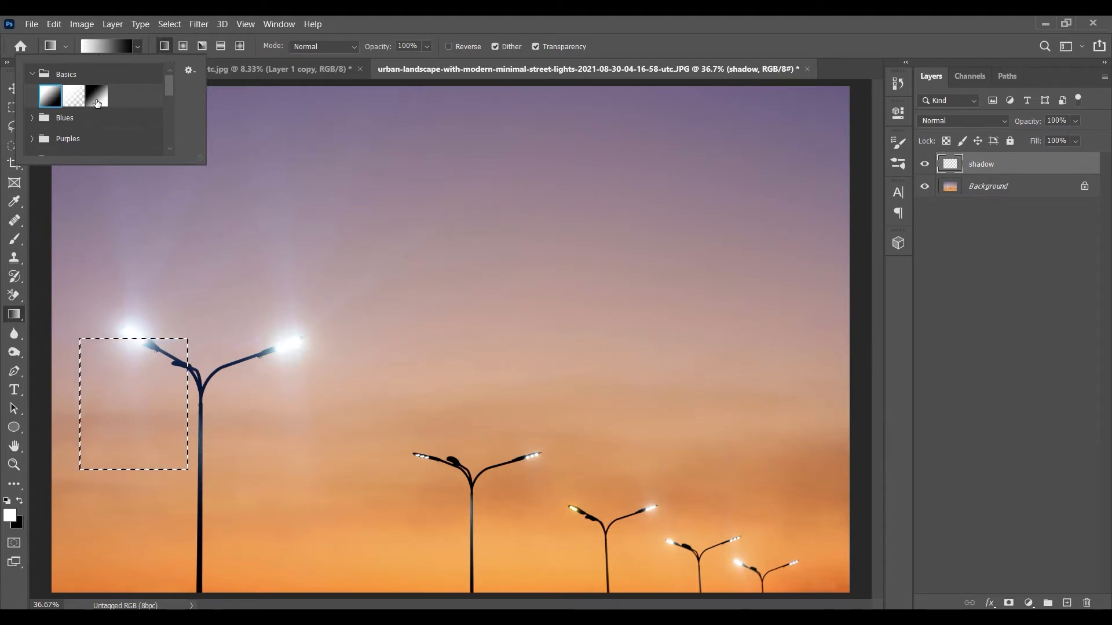
In the Gradient Editor, change the black end colour stop to the off-white fcfafa
click(111, 46)
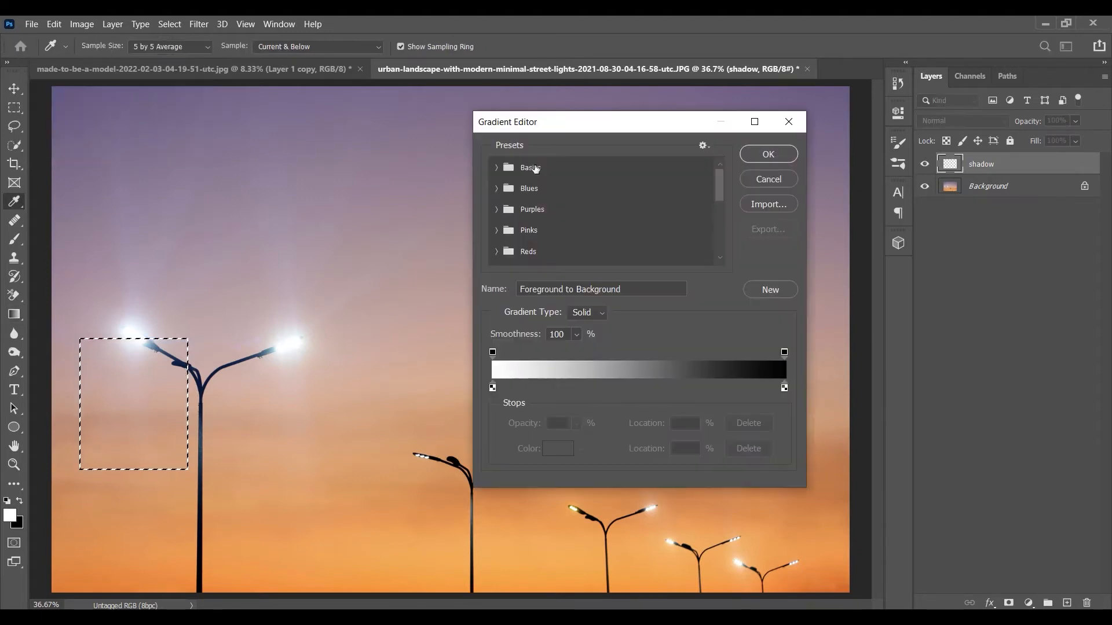
drag(653, 115, 659, 34)
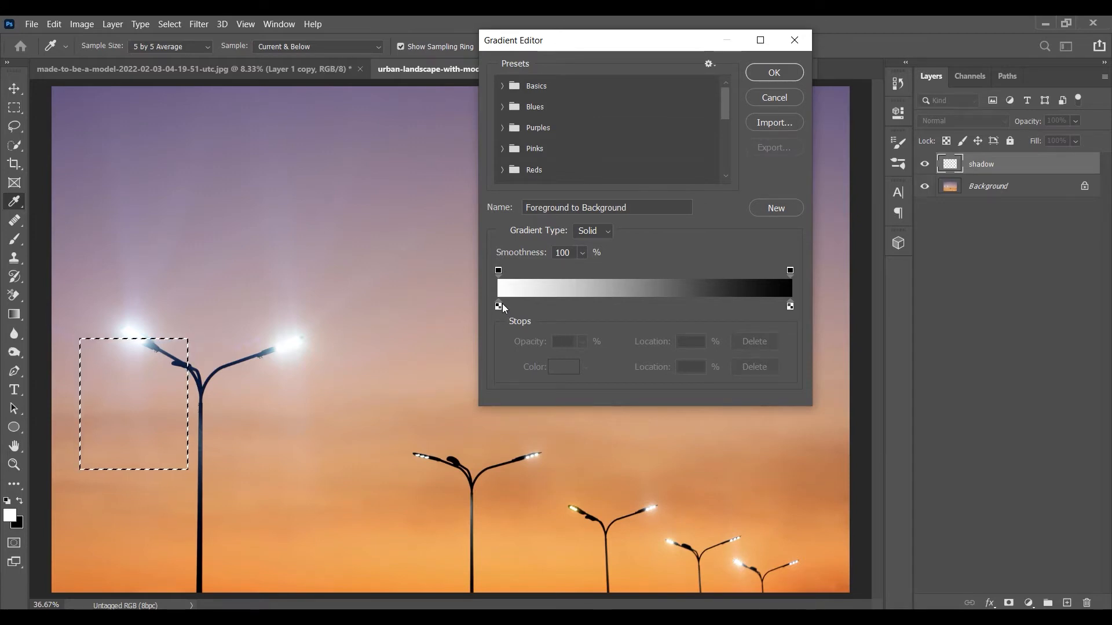
click(790, 306)
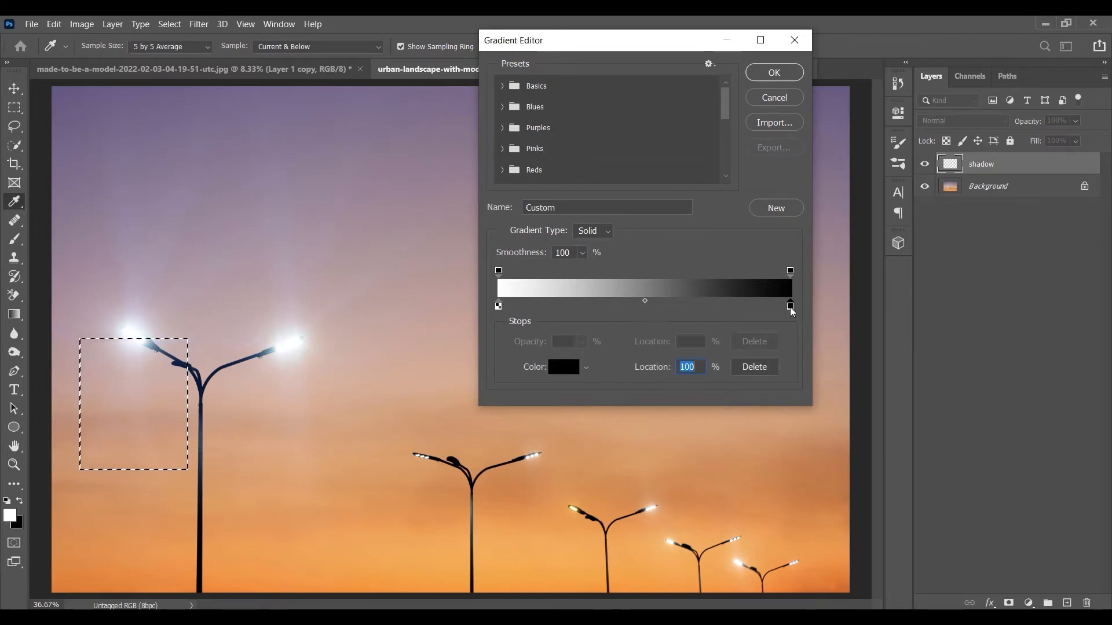
double_click(790, 306)
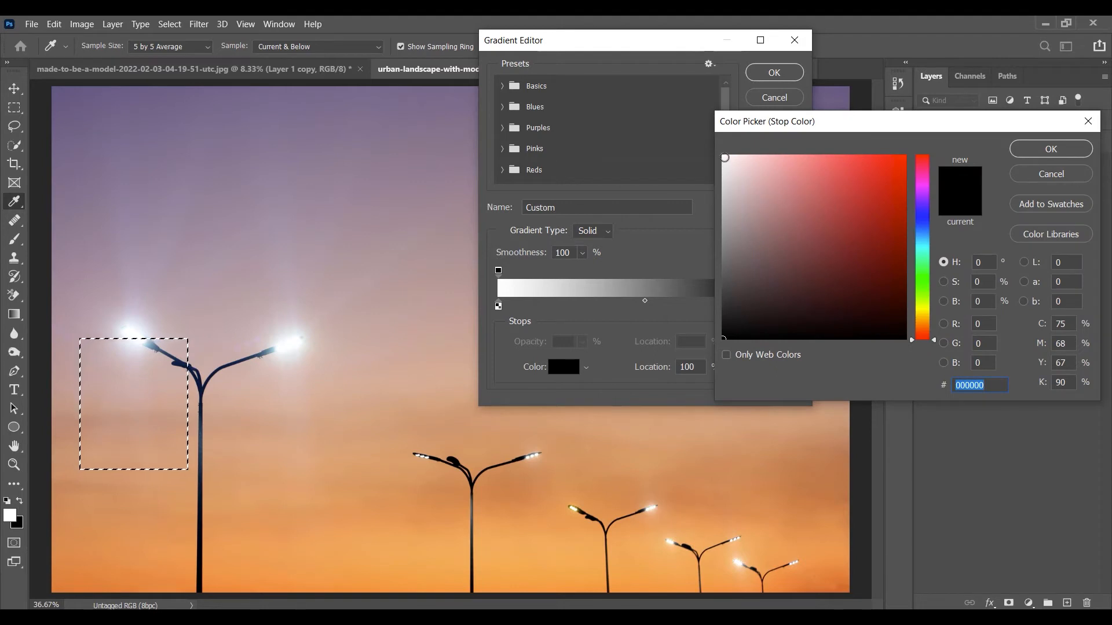
click(725, 157)
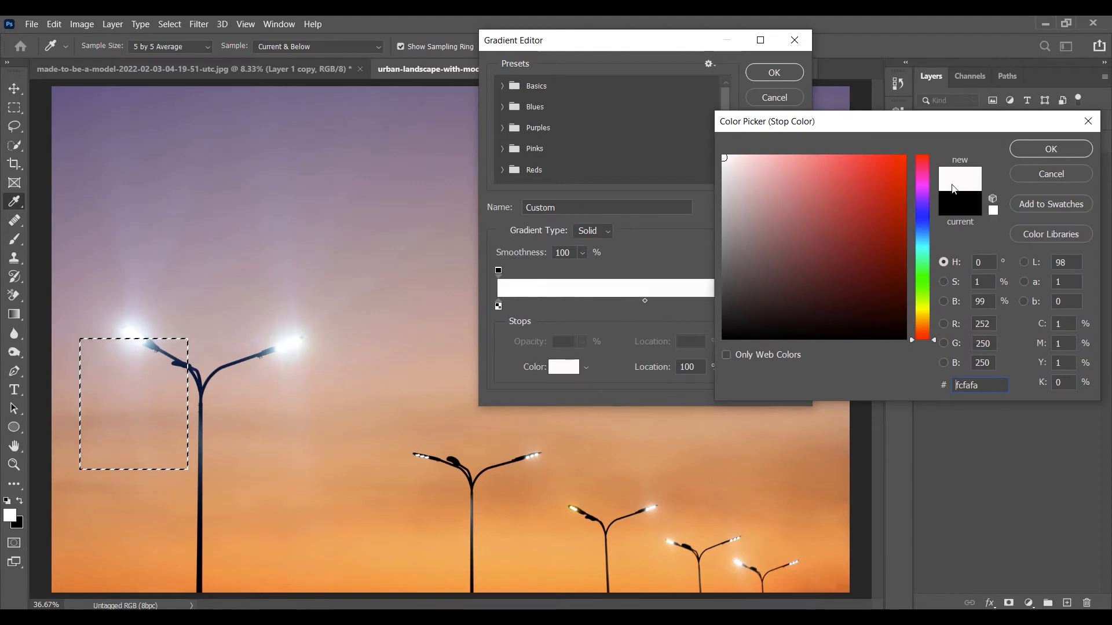
click(1050, 150)
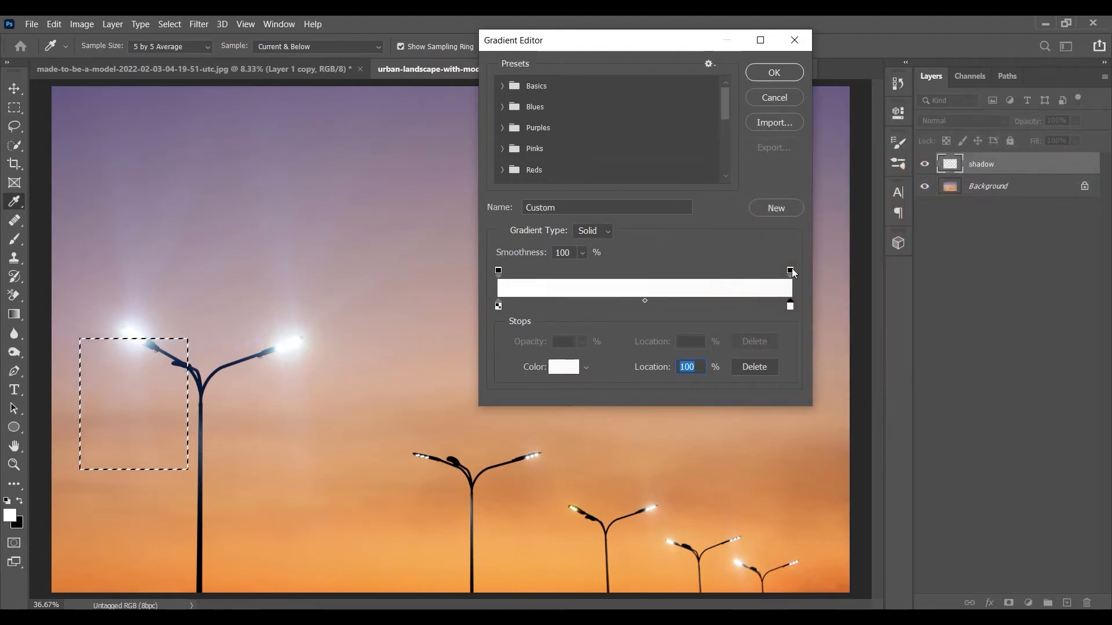
Set the gradient's end opacity stop to 0% and accept the edited gradient
click(790, 270)
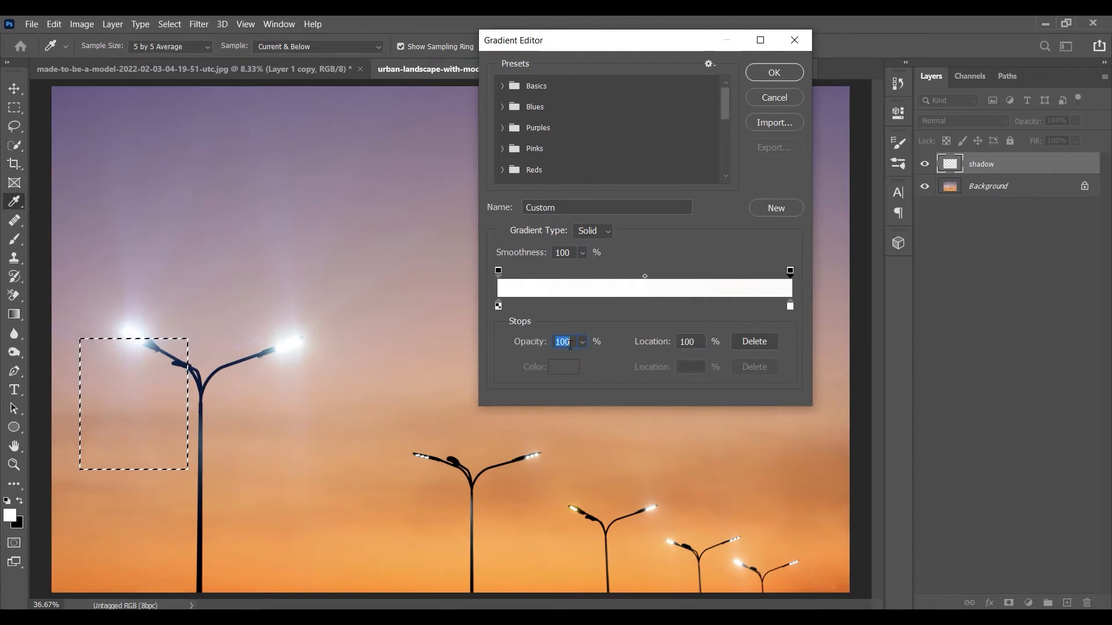
text(0)
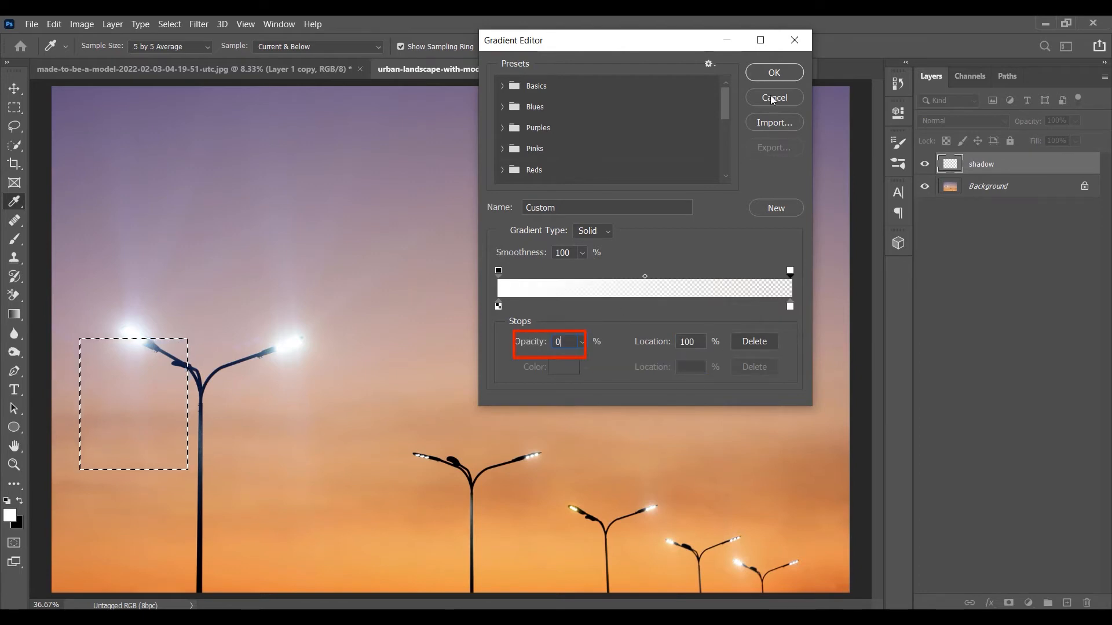
click(774, 72)
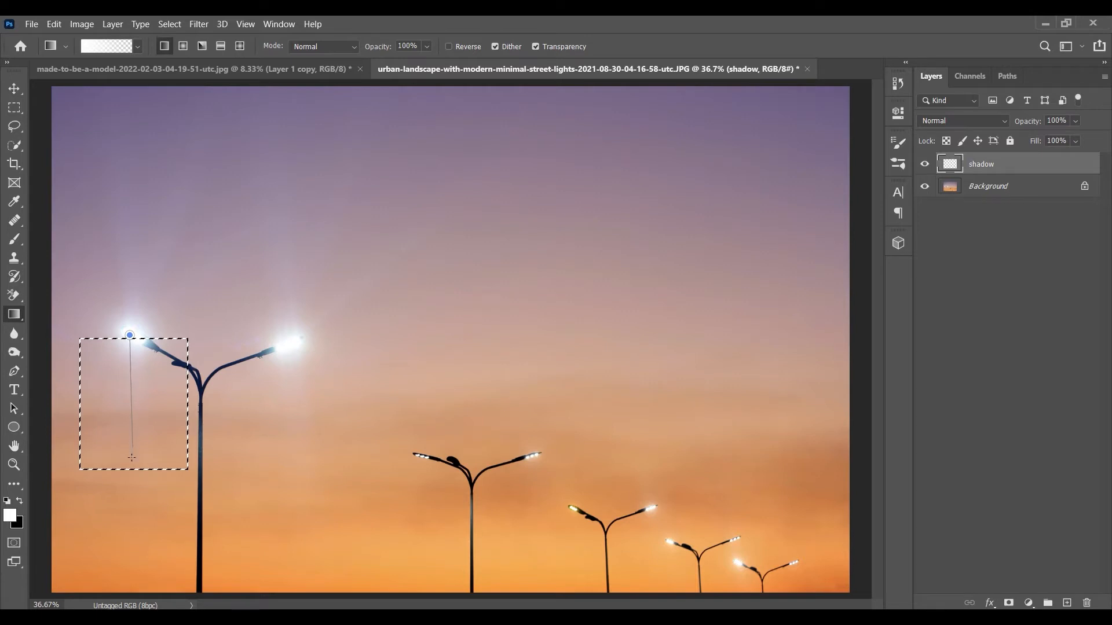
Fill the selection with the linear gradient running down from the lamp so it fades out below, and deselect it
drag(131, 495, 128, 461)
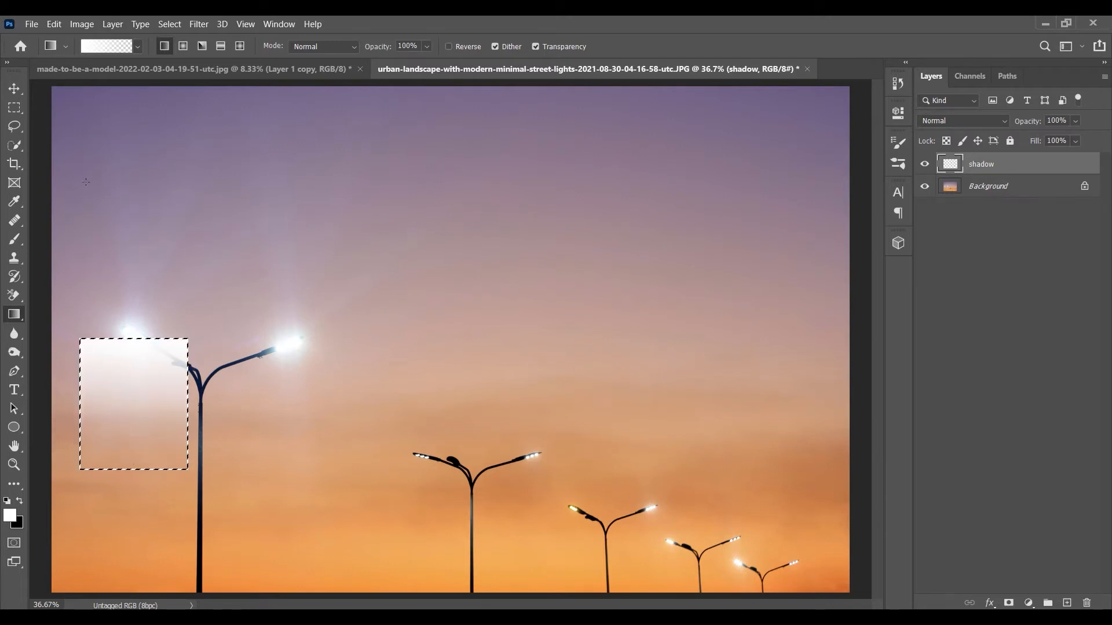
click(16, 90)
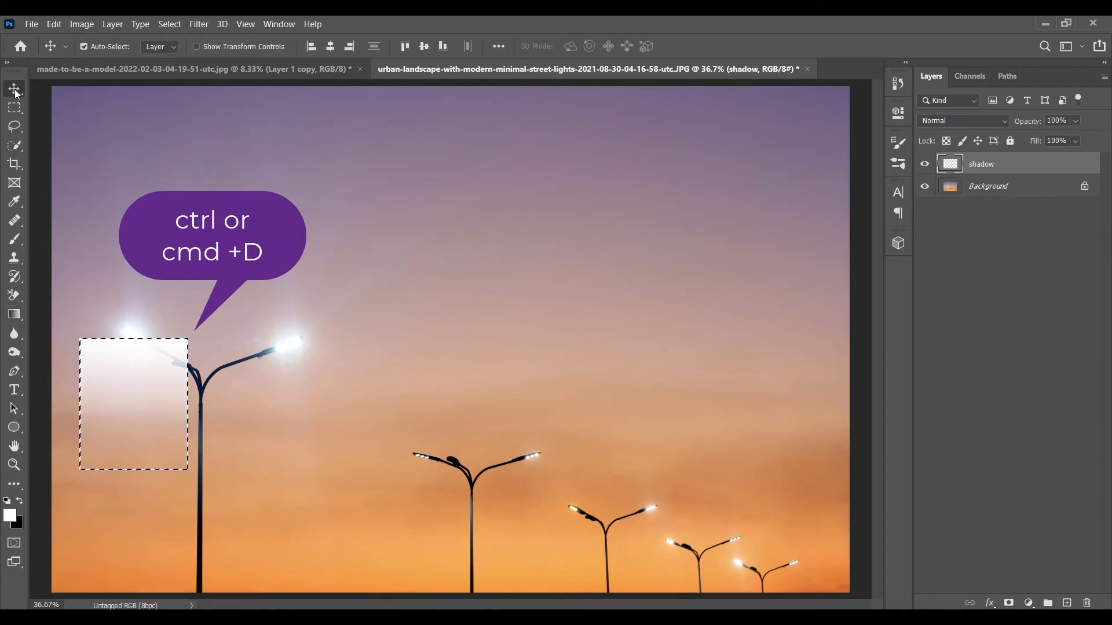
key(ctrl)
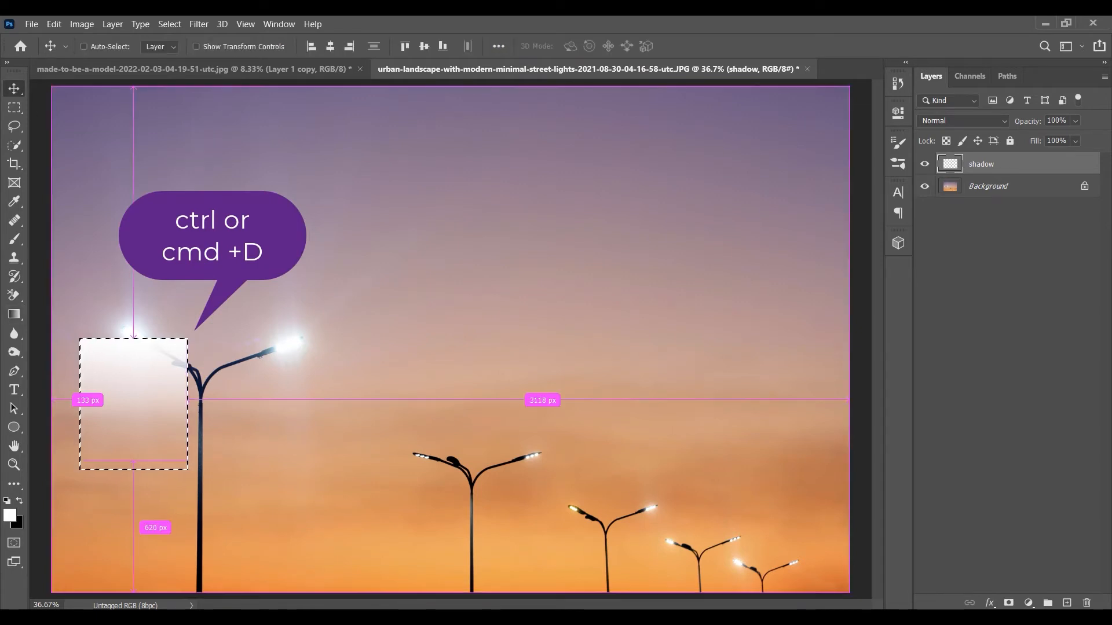
key(ctrl+d)
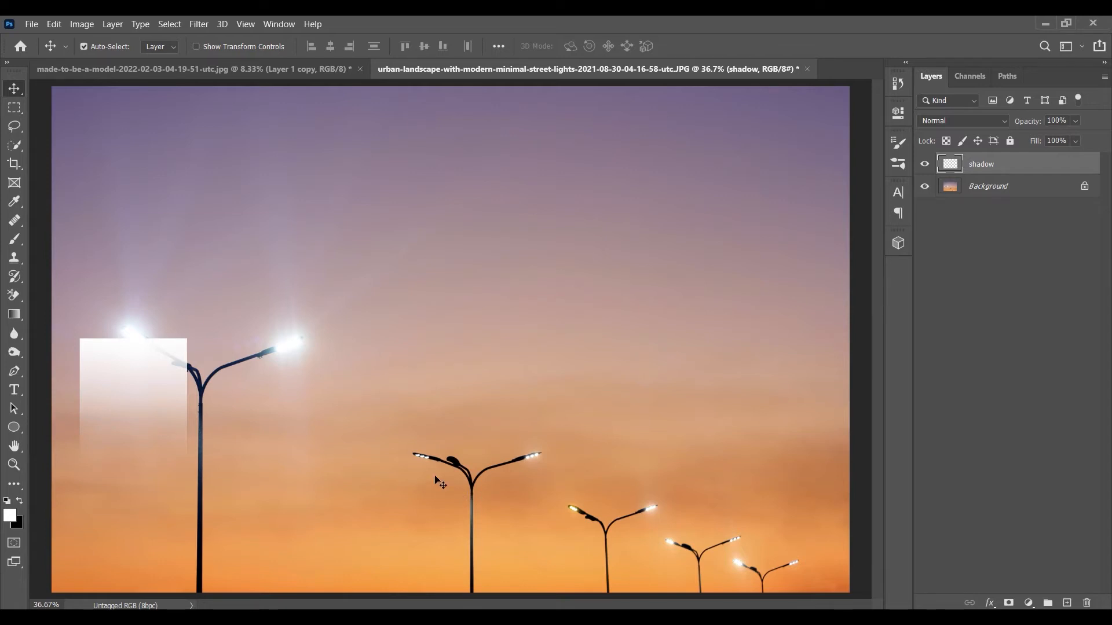
Narrow the top of the gradient square with a Perspective transform so it forms a beam spreading down from the first post's left lamp
key(ctrl+t)
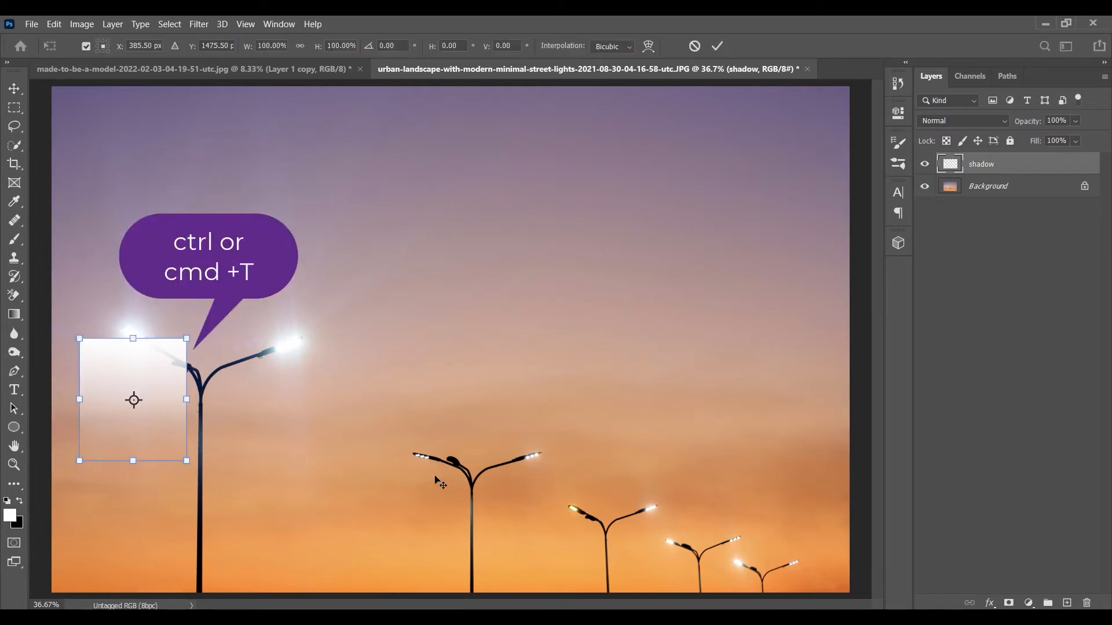
right_click(128, 351)
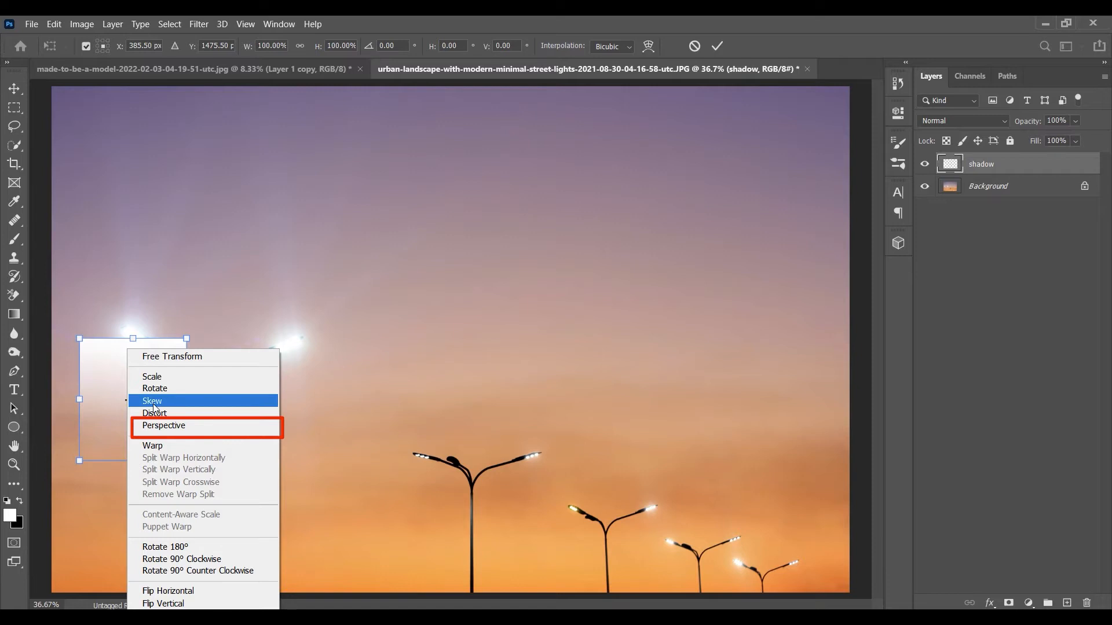
click(171, 429)
drag(187, 340, 151, 345)
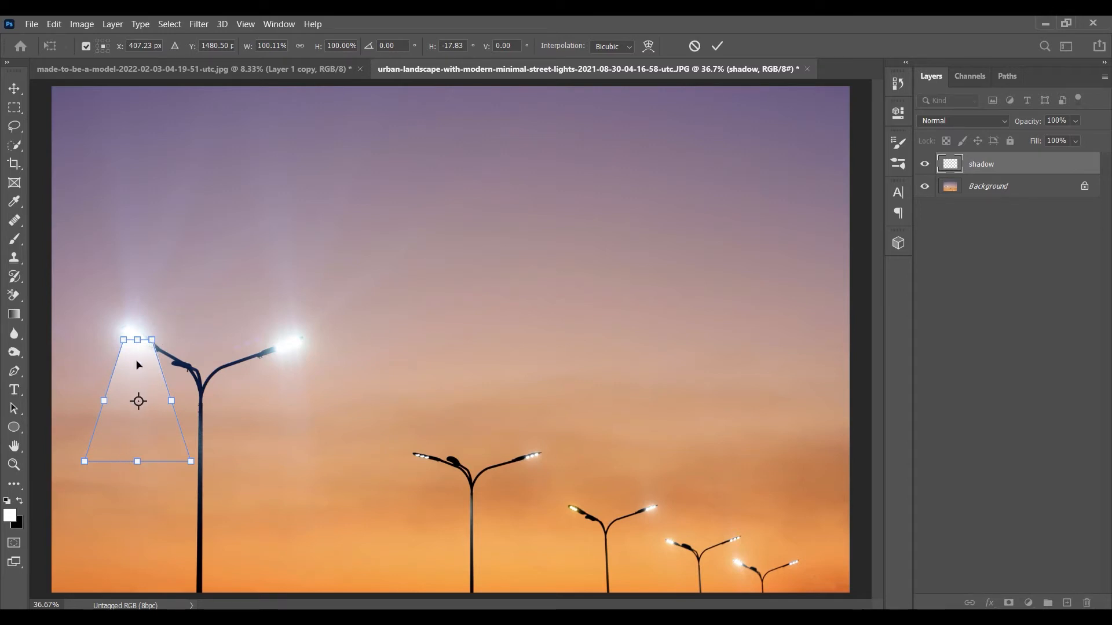
mouse_move(134, 374)
mouse_down()
mouse_move(154, 335)
mouse_move(139, 356)
mouse_up()
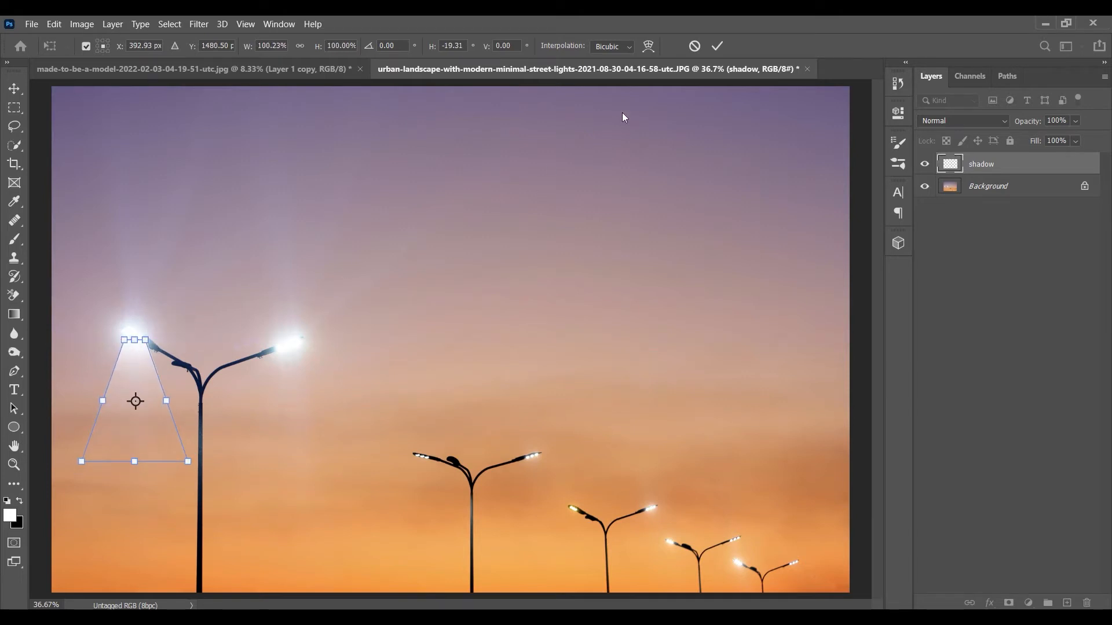
click(717, 46)
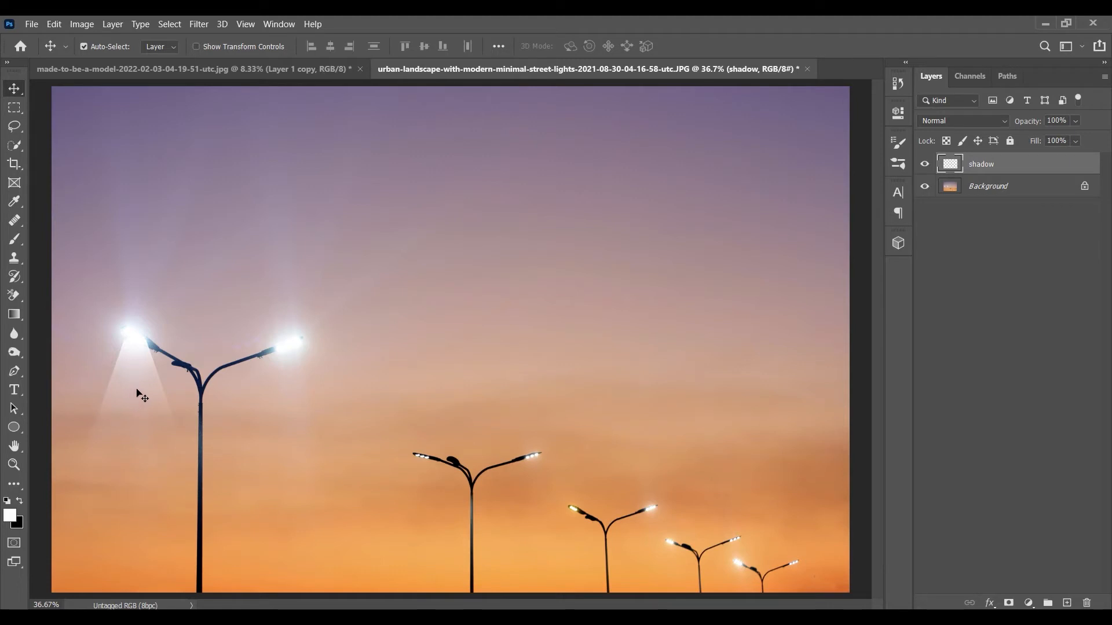
Move the light beam up about 14 px so its top meets the left lamp of the first post
key(ctrl+t)
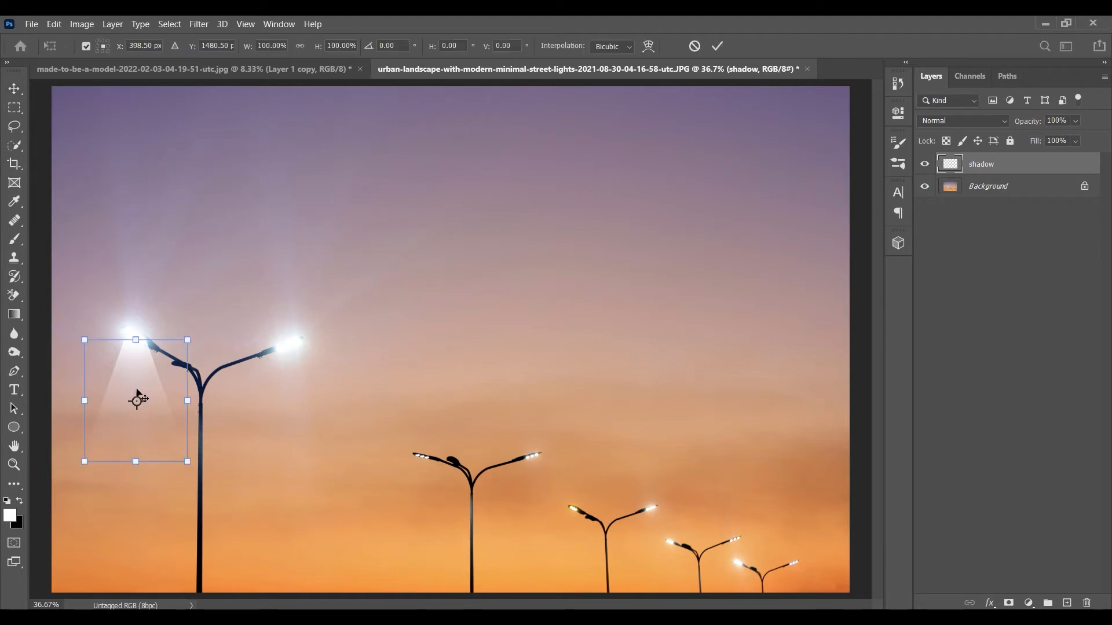
key(shift+Up)
key(Up)
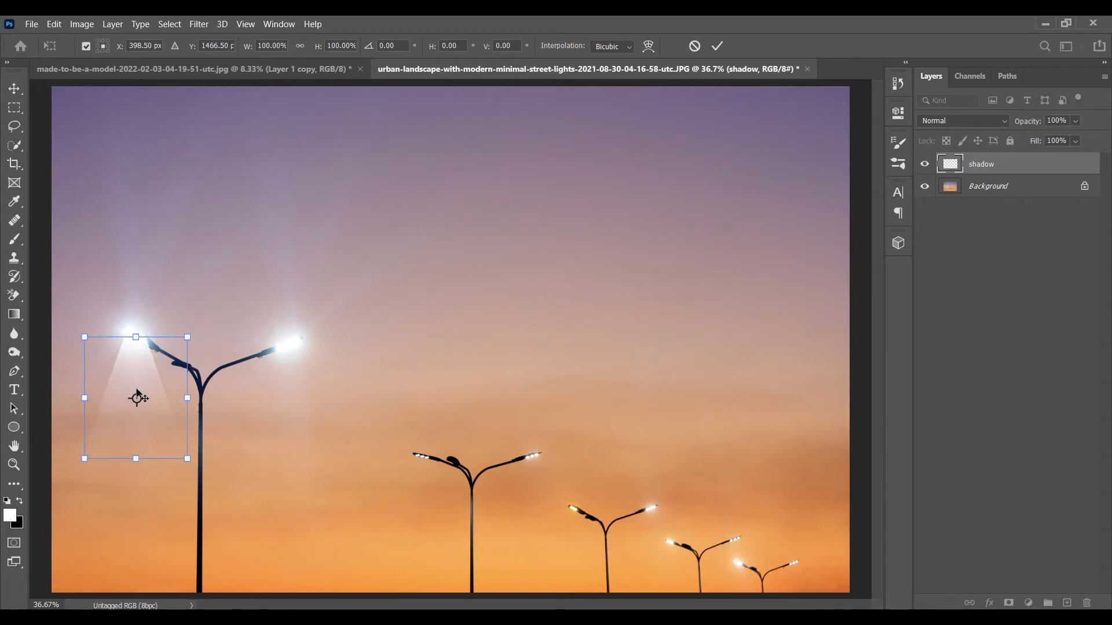
click(720, 45)
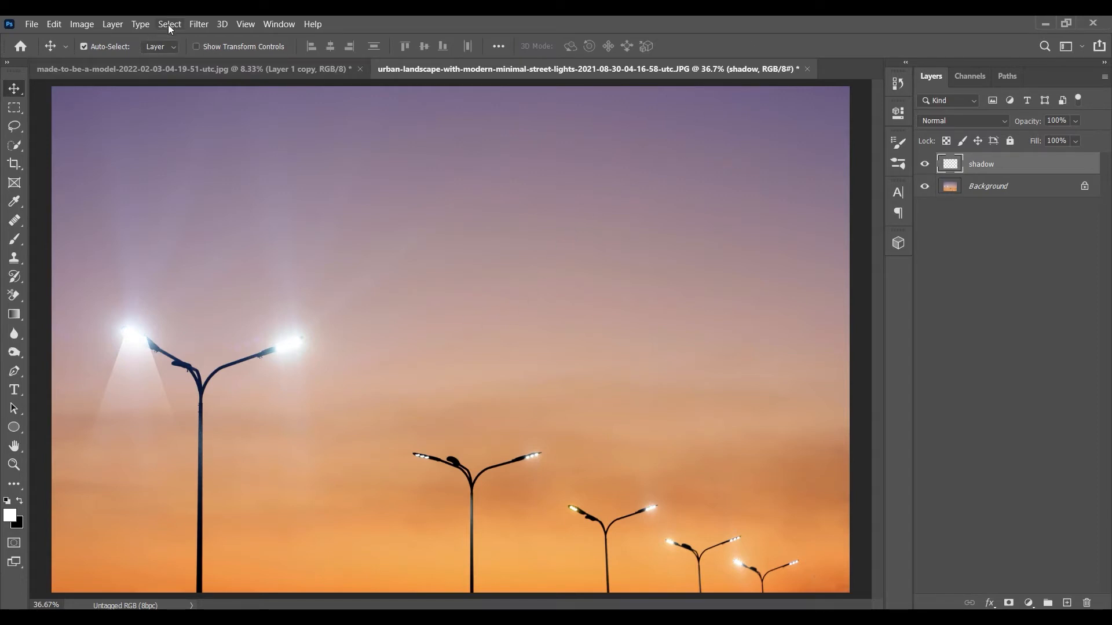
Soften the beam with a Gaussian Blur of 4 pixels radius and set the shadow layer's opacity to 99%
click(199, 23)
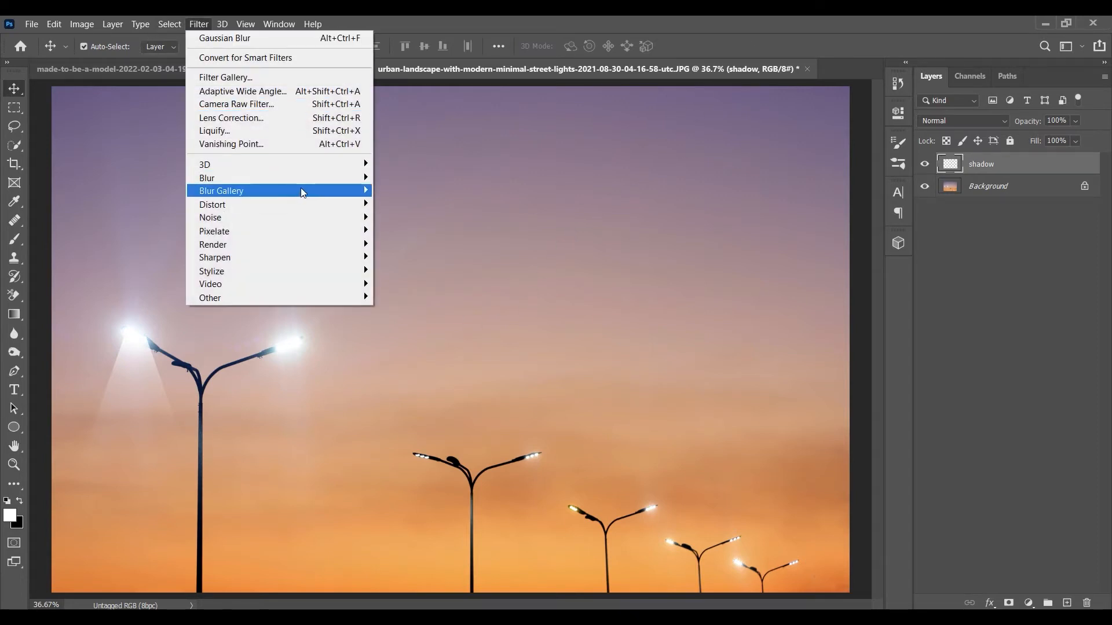
mouse_move(299, 191)
mouse_move(350, 178)
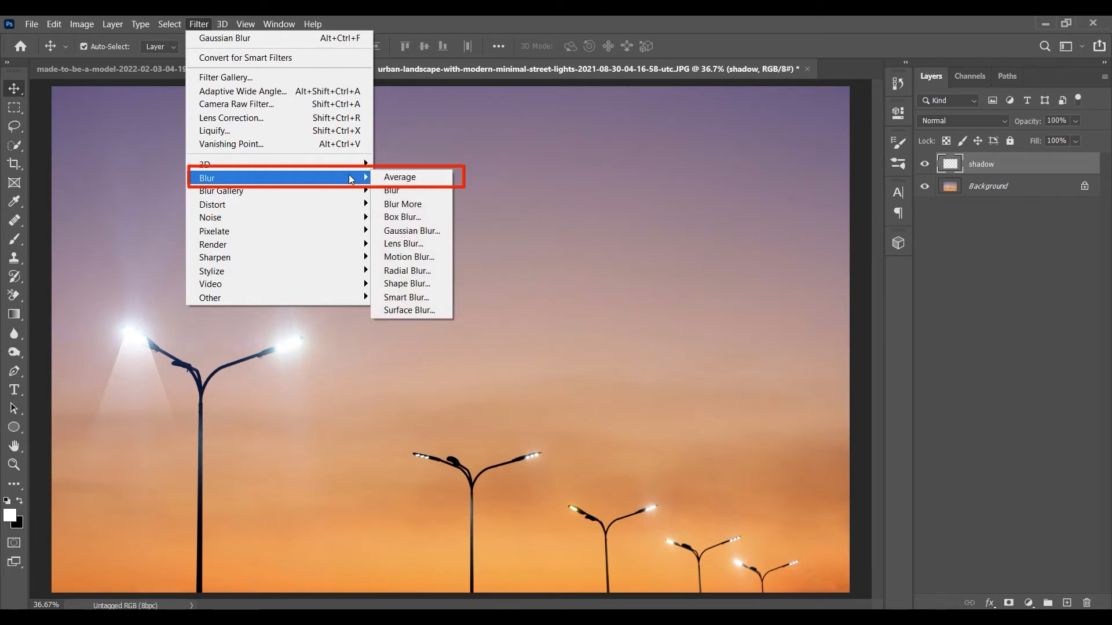
click(429, 231)
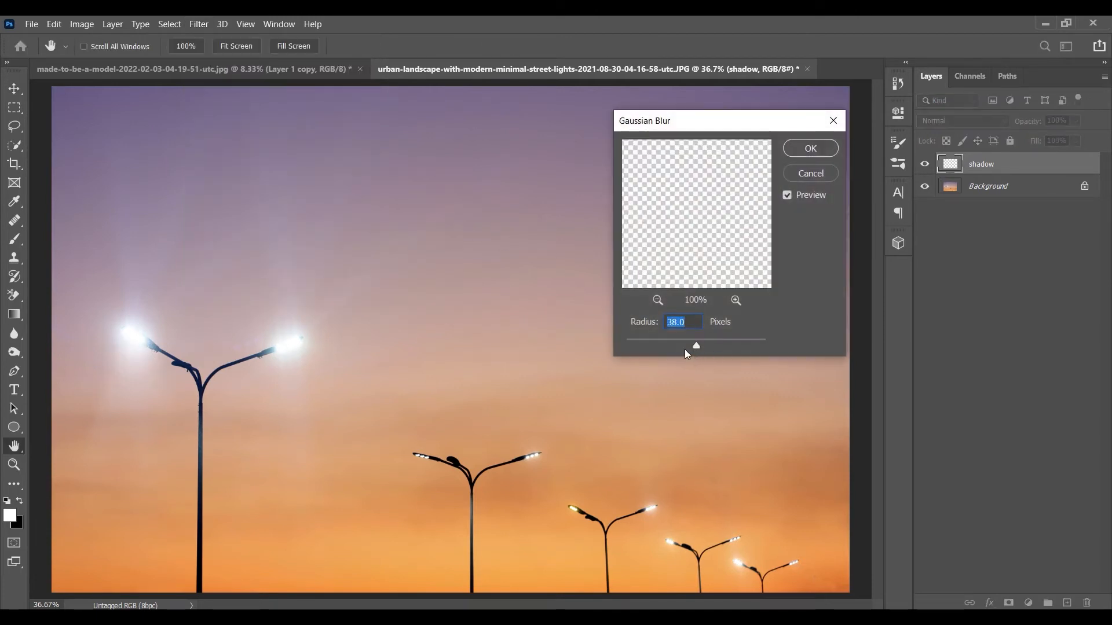
drag(695, 349, 669, 344)
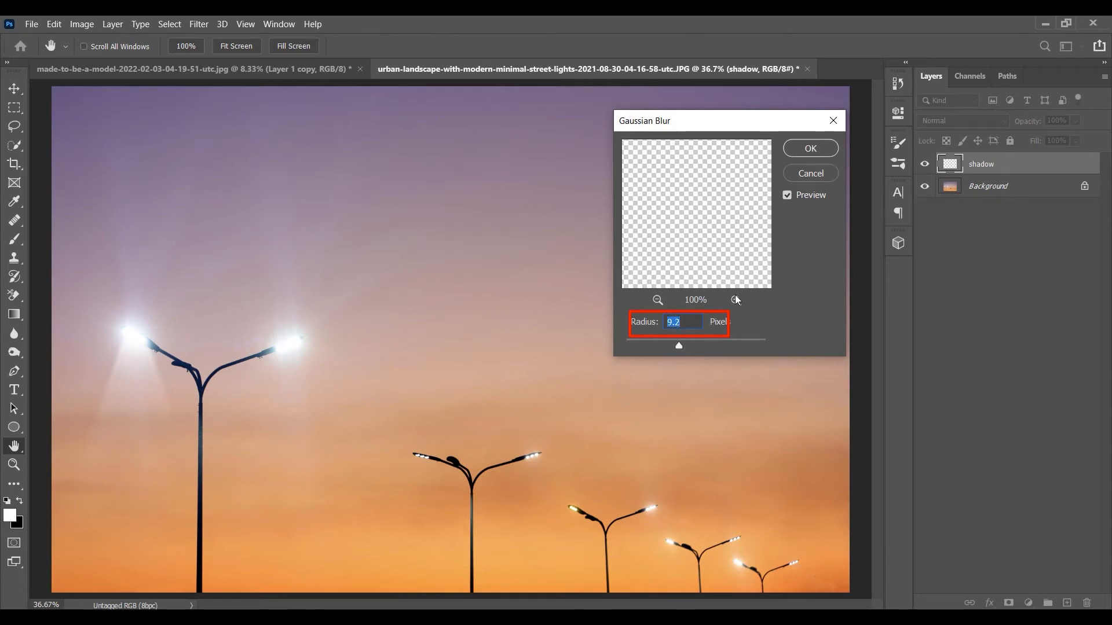
drag(683, 344, 626, 331)
text(4)
click(814, 149)
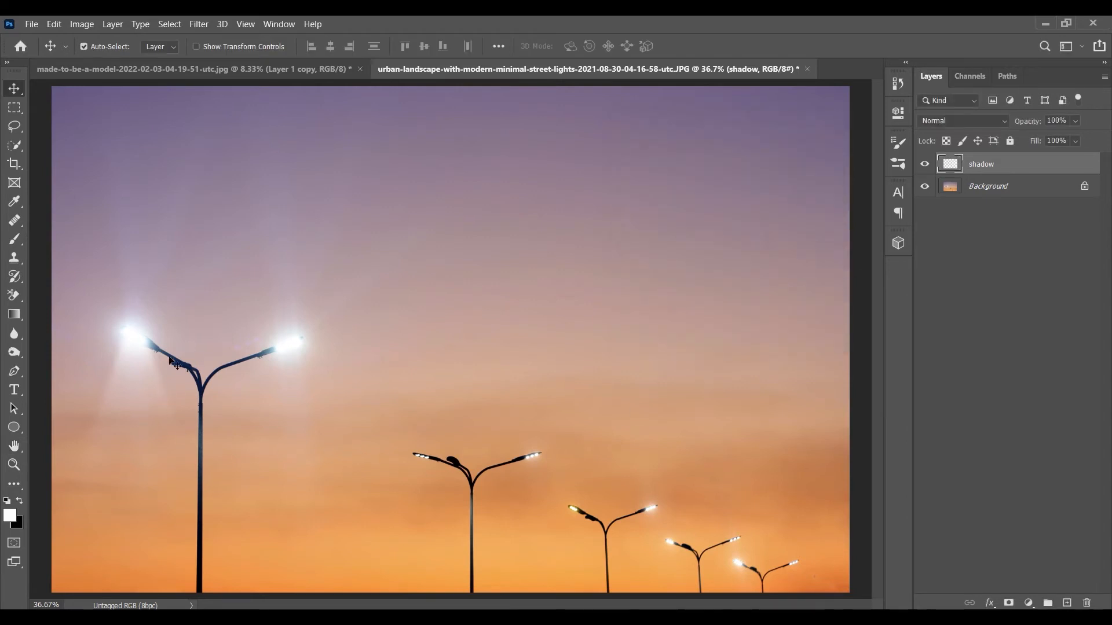
click(1076, 120)
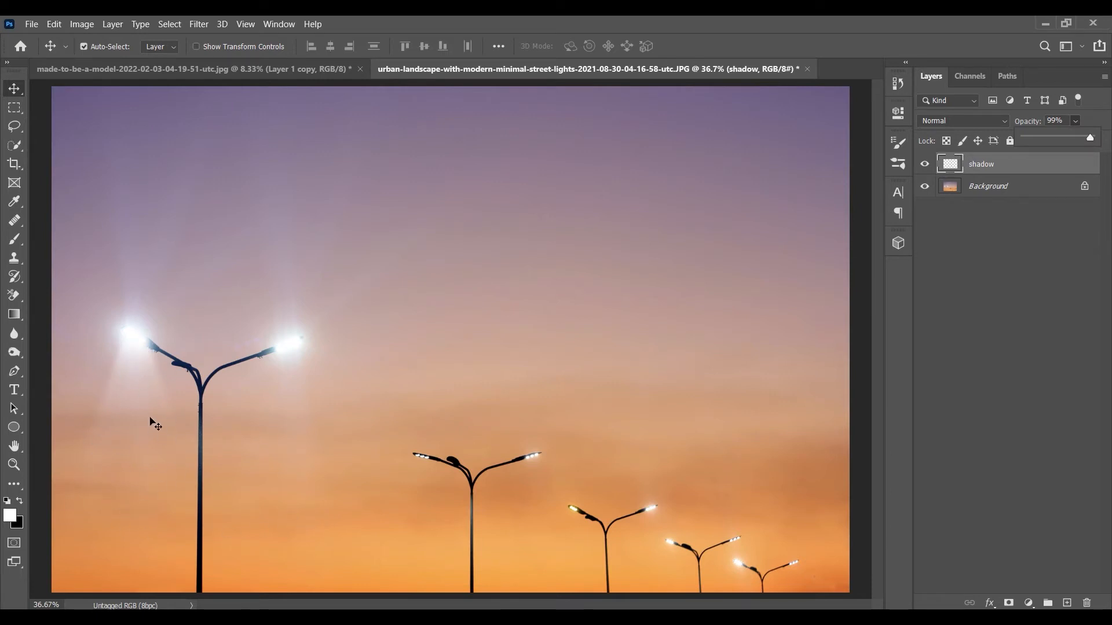
click(948, 412)
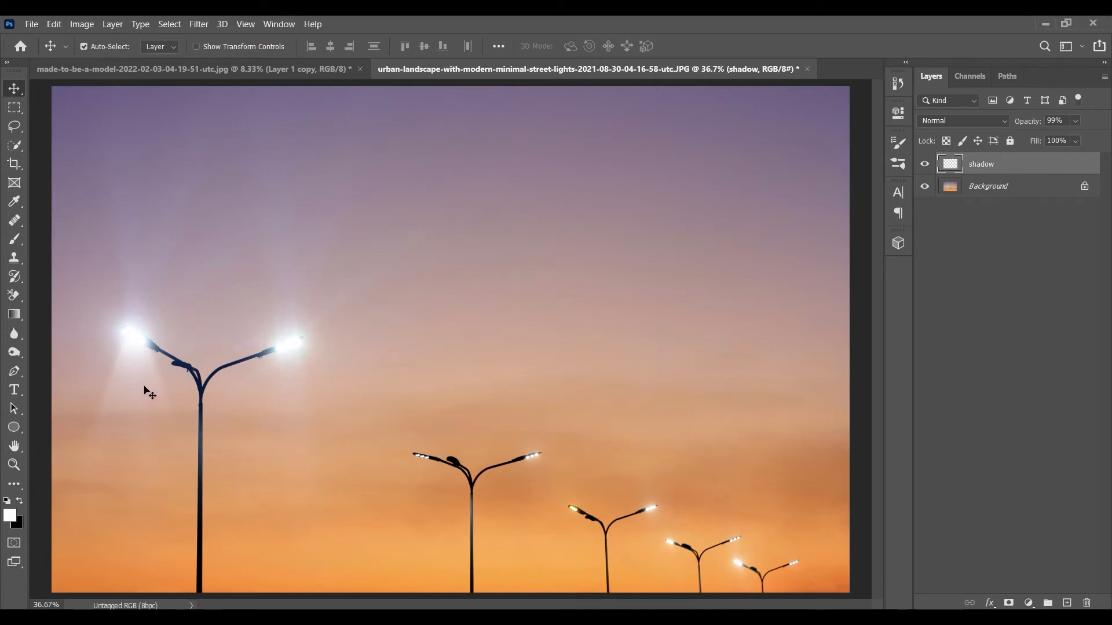
Duplicate the beam to the first post's right lamp, flip the copy horizontally and align it under the light
drag(137, 386, 296, 397)
key(ctrl+t)
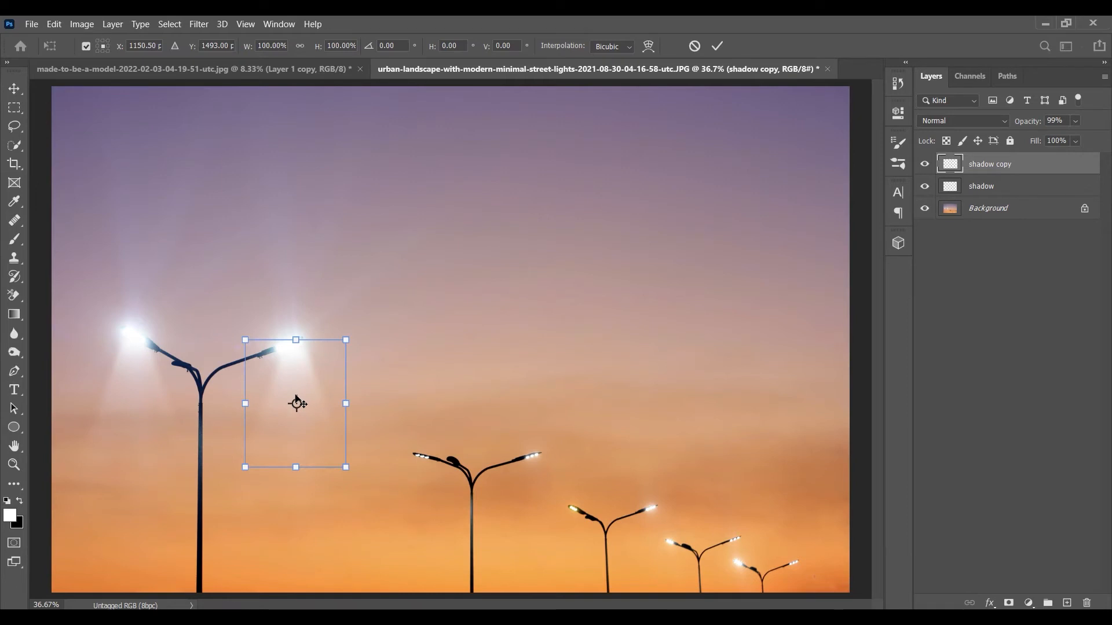
right_click(289, 367)
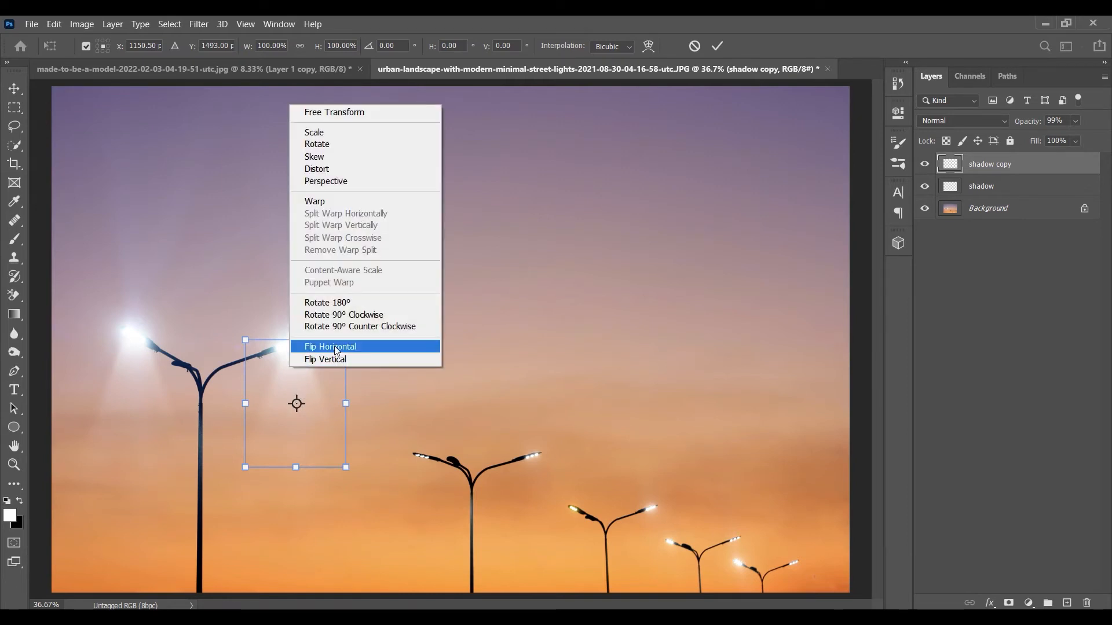
click(298, 346)
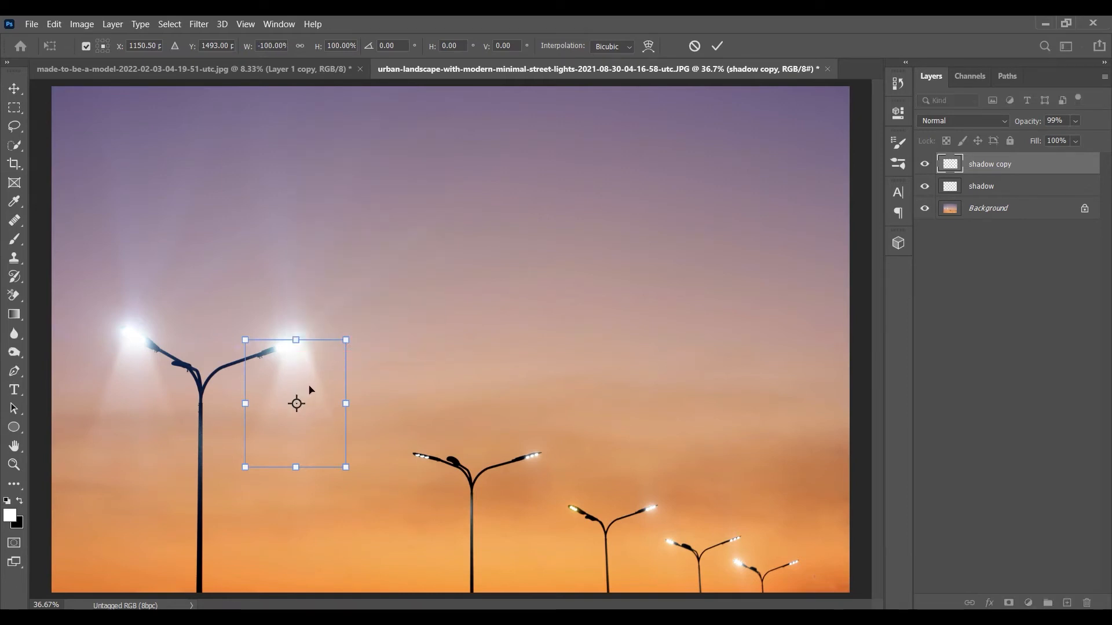
drag(313, 385, 310, 383)
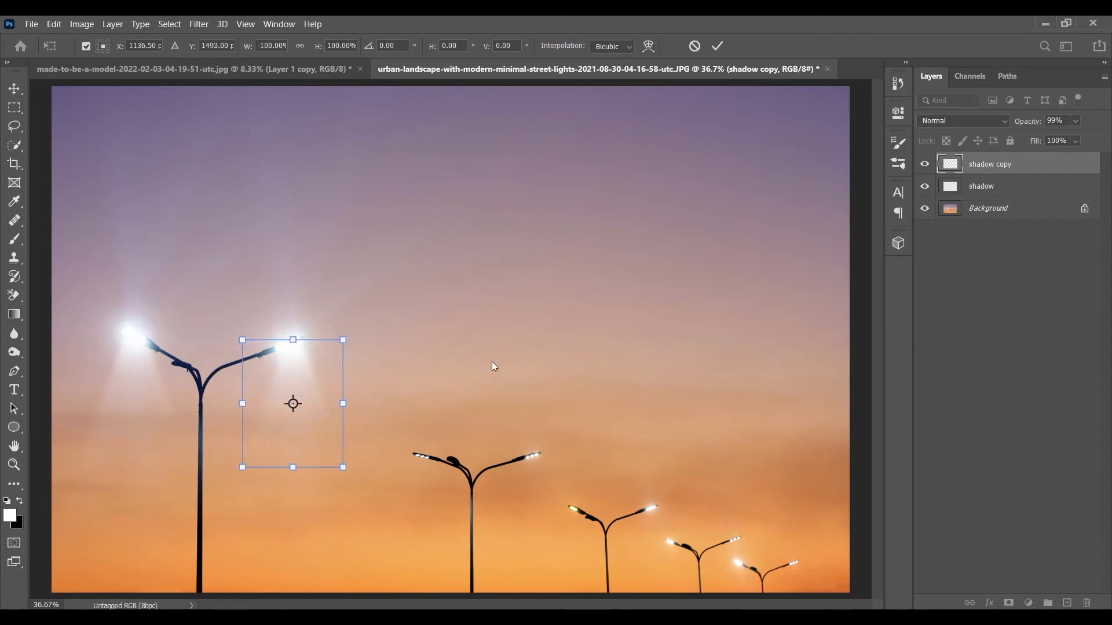
click(716, 47)
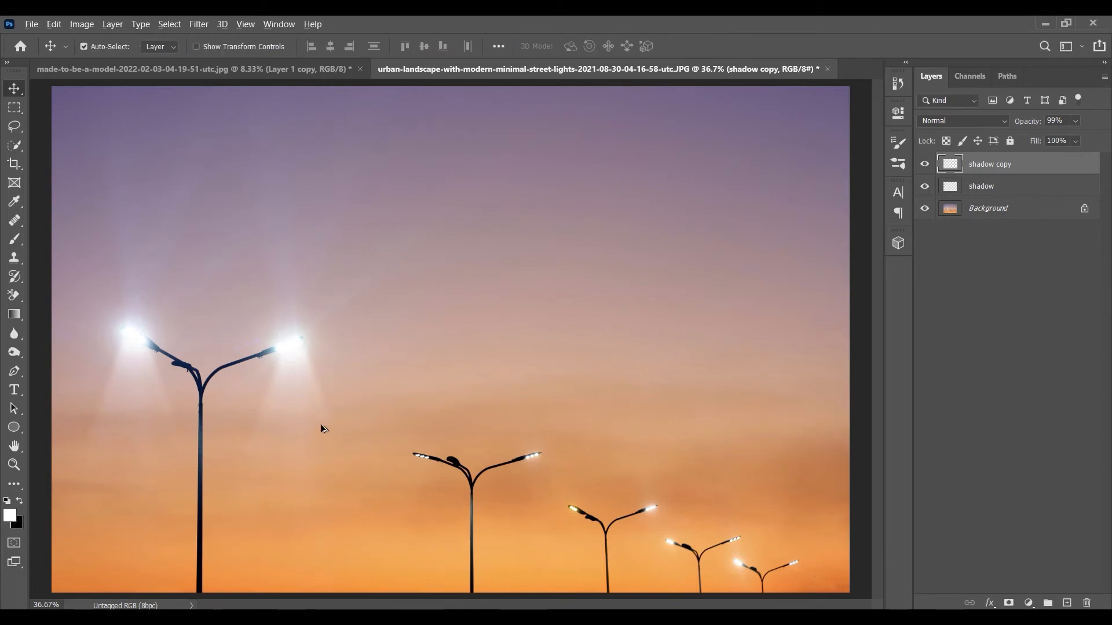
Copy the first beam under the second post's left lamp and narrow its top with a Perspective transform to fit
drag(133, 390, 415, 506)
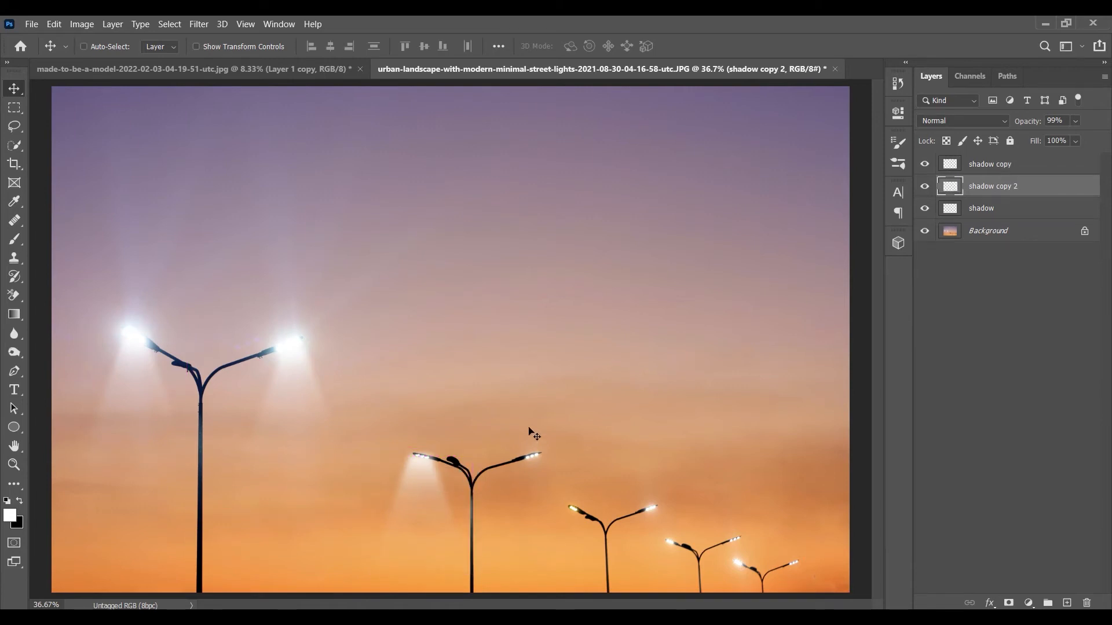
key(ctrl+t)
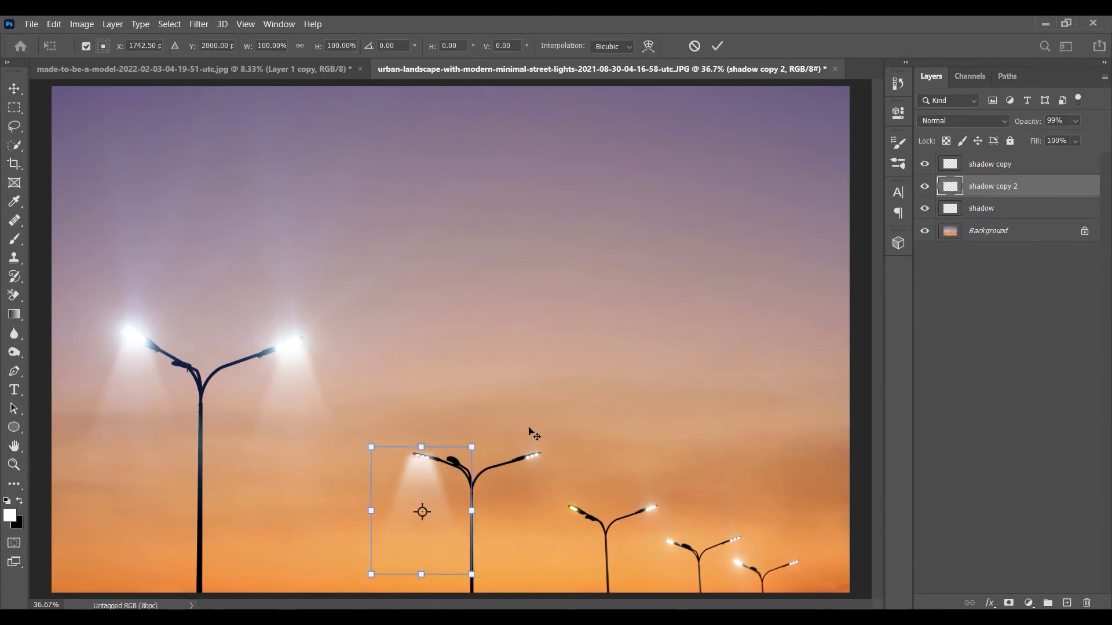
right_click(438, 485)
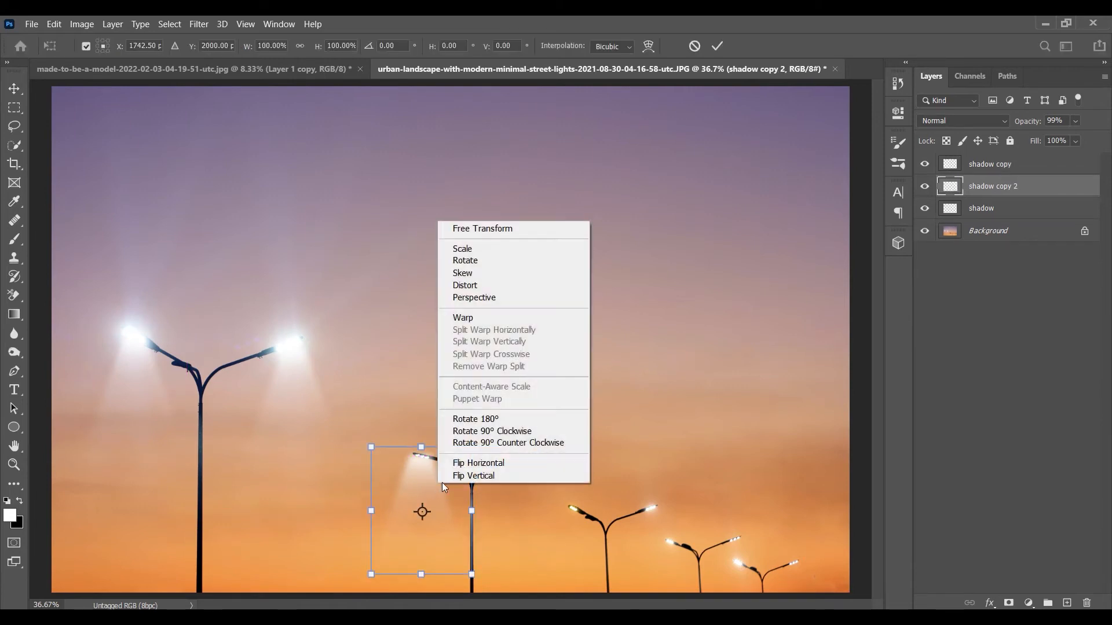
click(487, 298)
drag(475, 450, 422, 479)
key(shift+Down)
key(shift+Down)
key(shift+Down)
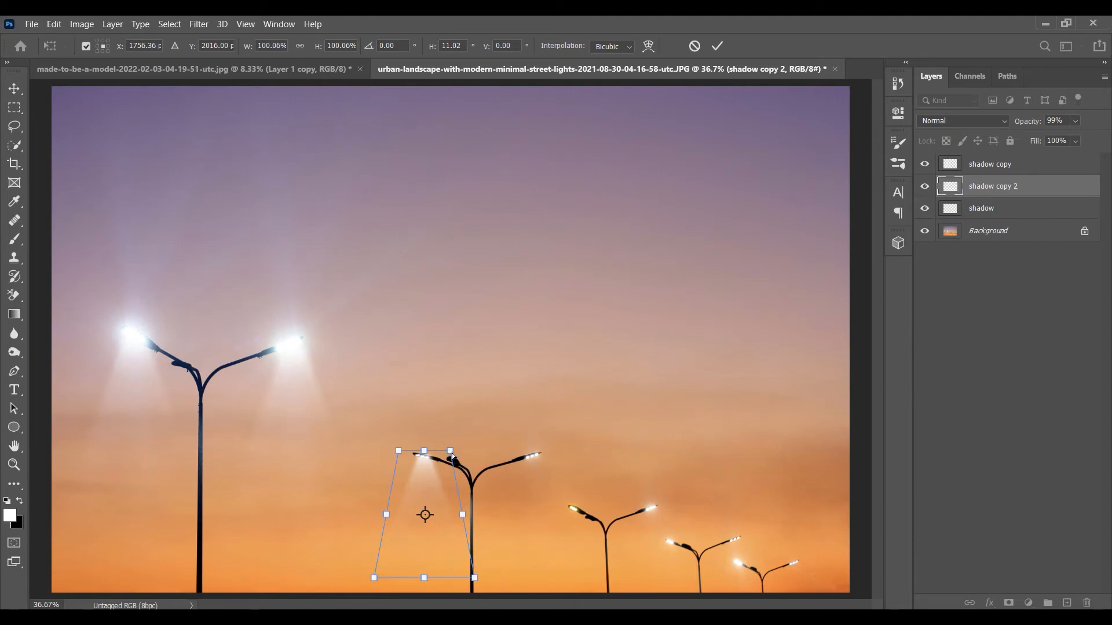
drag(451, 453, 449, 453)
click(717, 48)
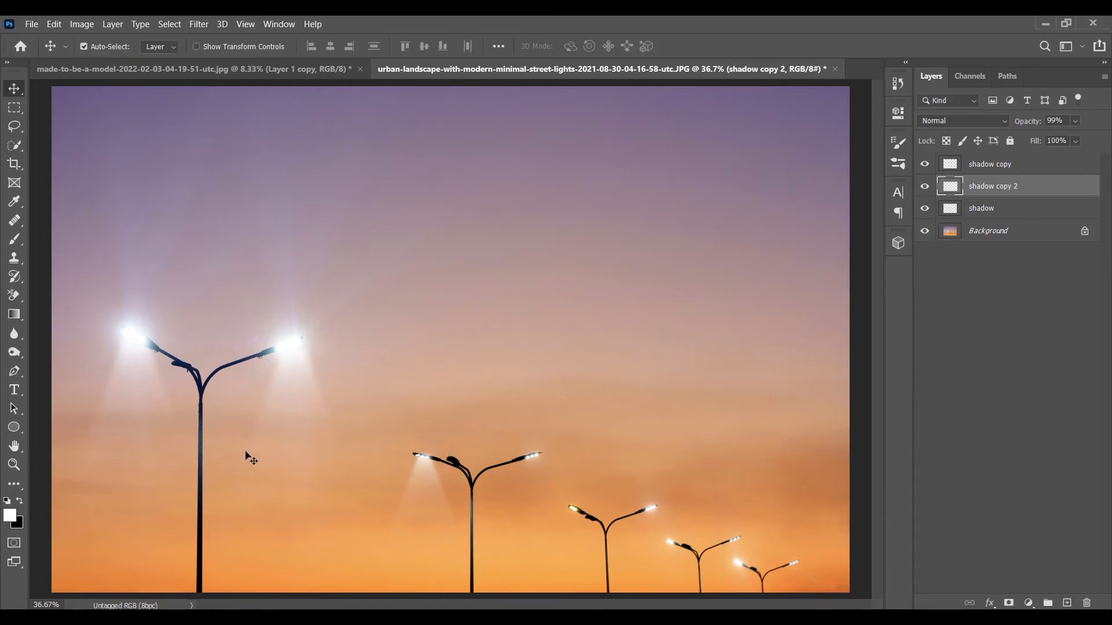
Copy the flipped beam under the second post's right lamp, align it and narrow its top with a Perspective transform
drag(293, 380, 535, 483)
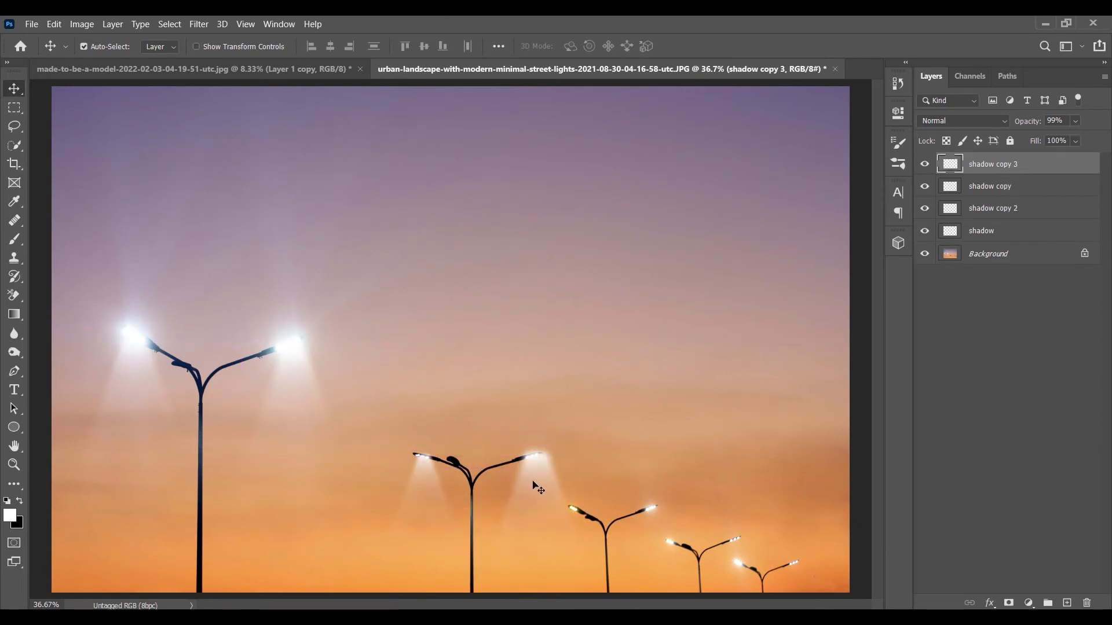
key(ctrl+t)
mouse_move(538, 490)
mouse_down()
mouse_move(550, 461)
mouse_move(538, 471)
mouse_up()
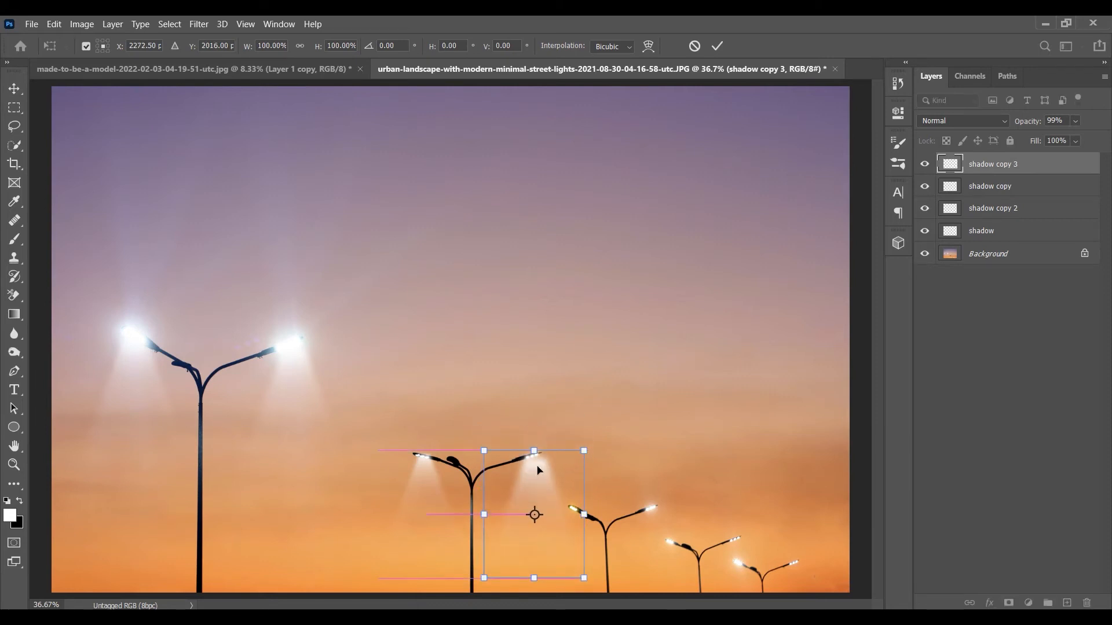
right_click(536, 461)
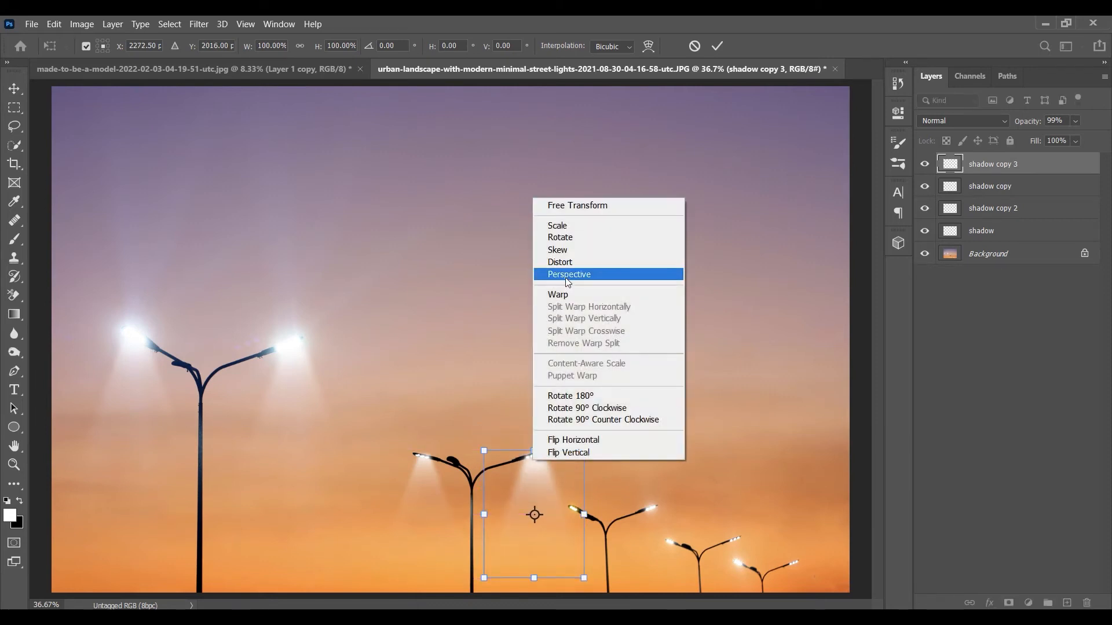
click(564, 275)
drag(585, 453, 536, 483)
drag(537, 482, 537, 482)
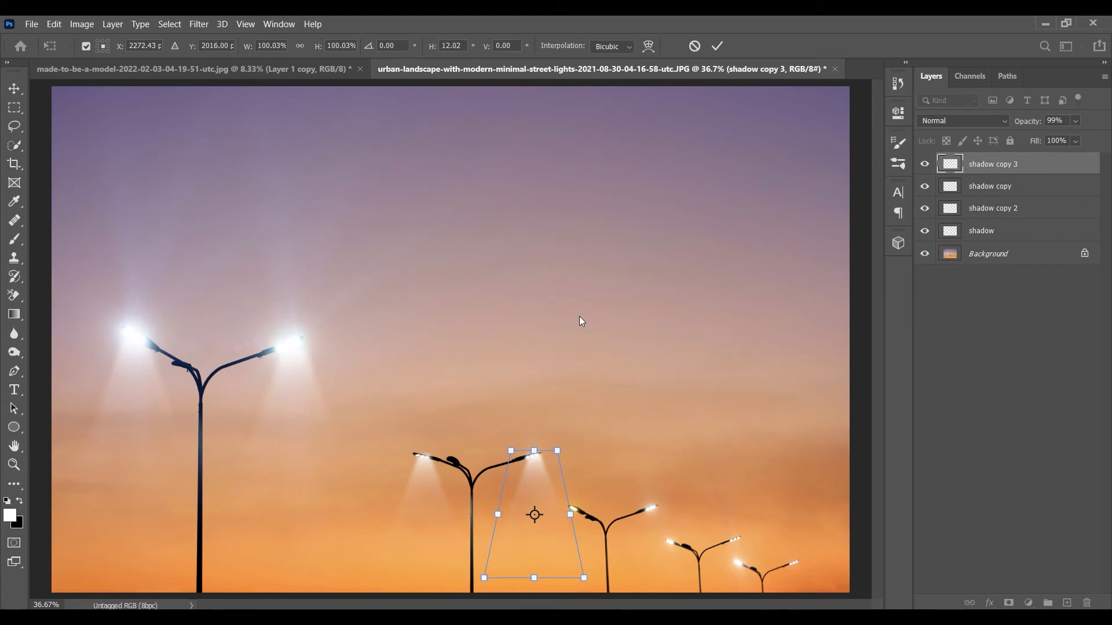
click(719, 51)
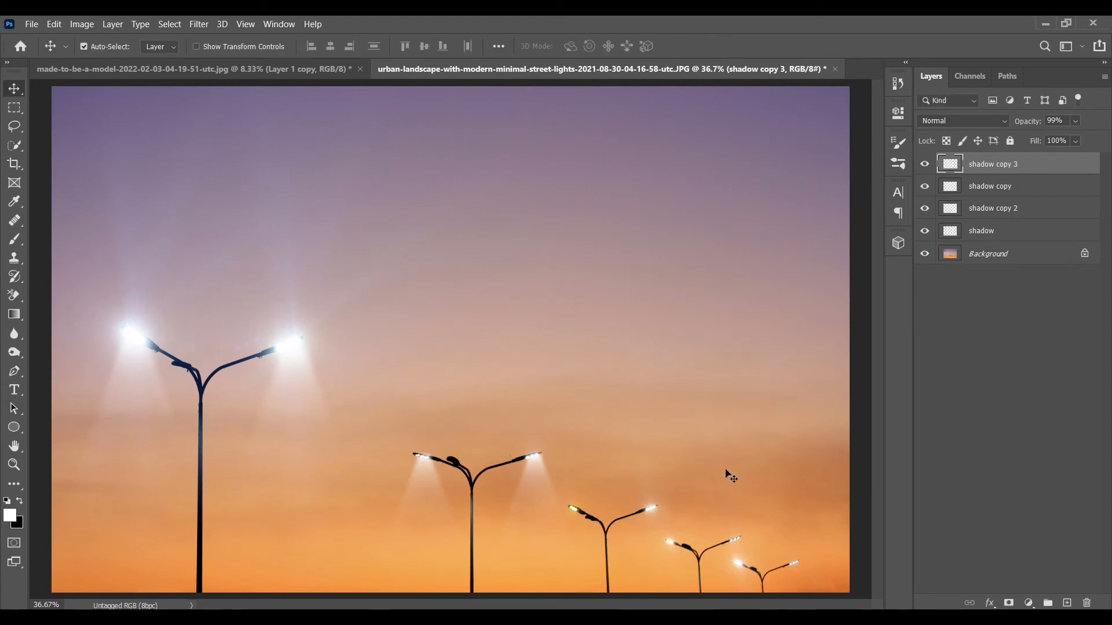
Copy the second post's left beam under the third post's left lamp and narrow its top with a Perspective transform
drag(412, 487, 567, 549)
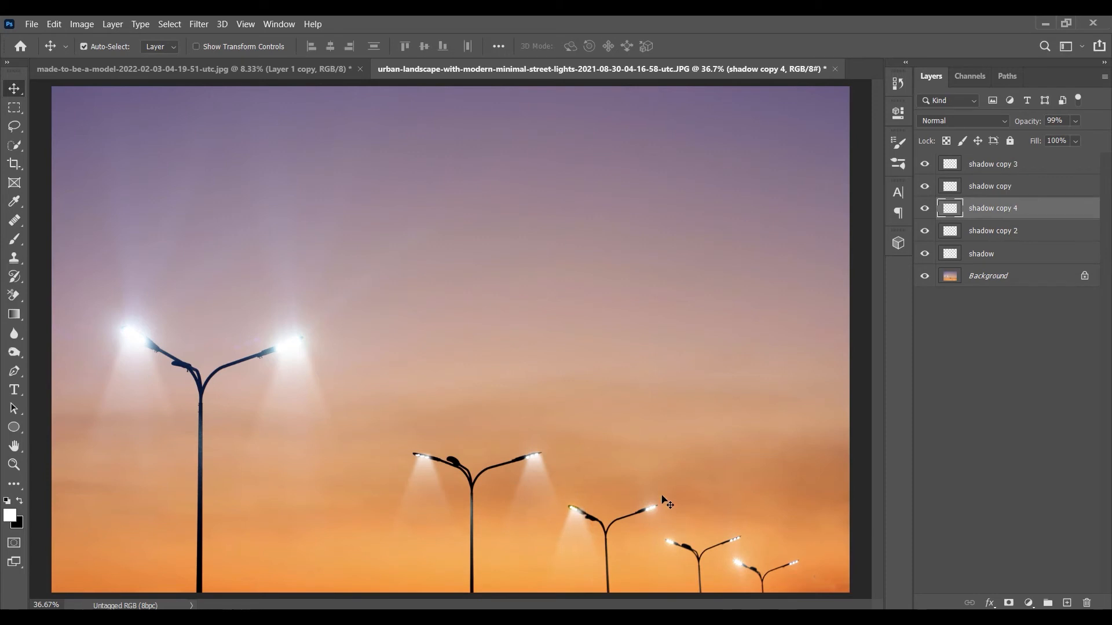
key(ctrl+t)
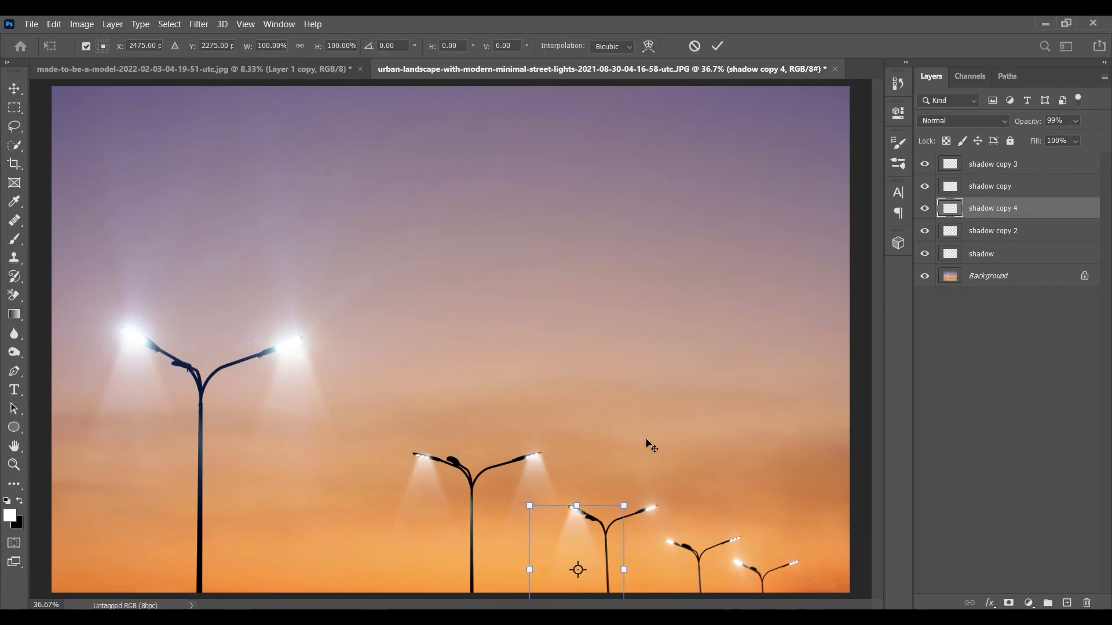
right_click(581, 517)
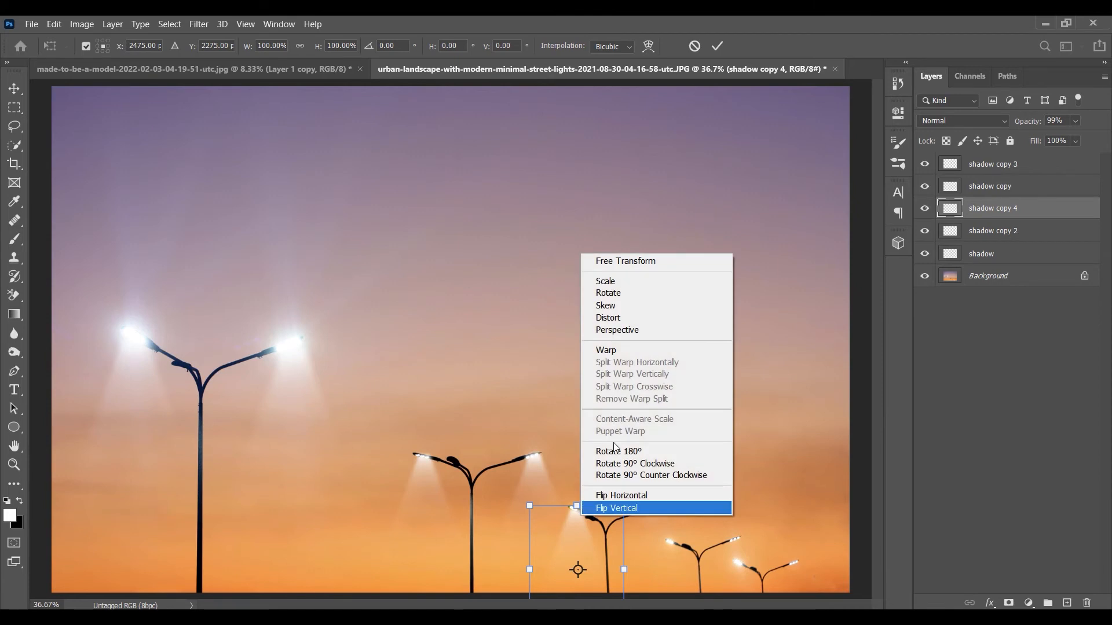
click(630, 335)
drag(624, 506, 577, 548)
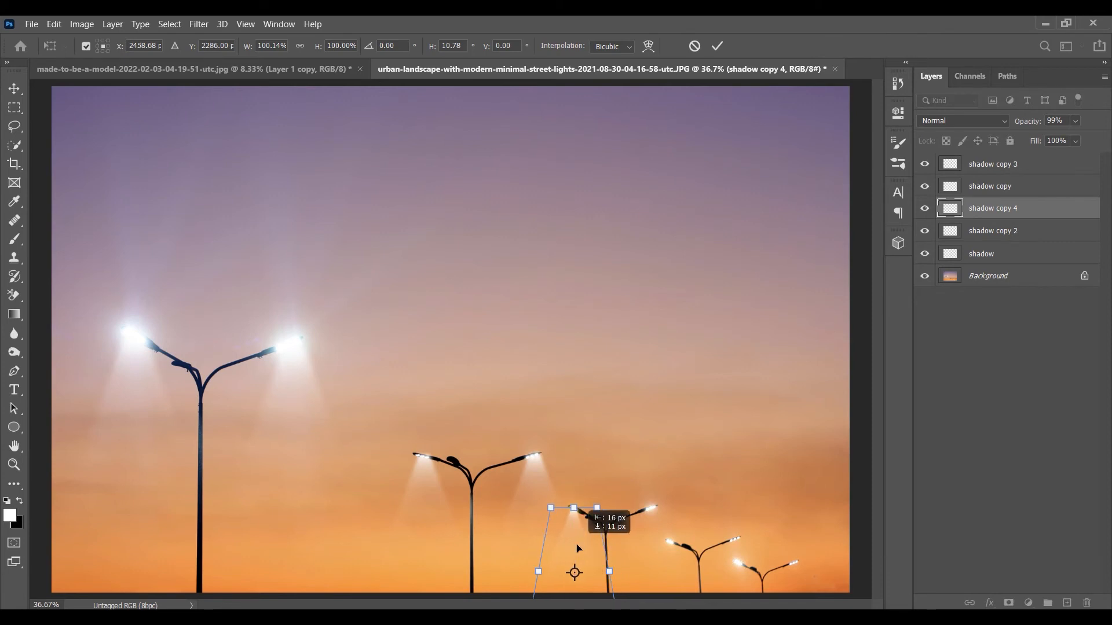
click(718, 46)
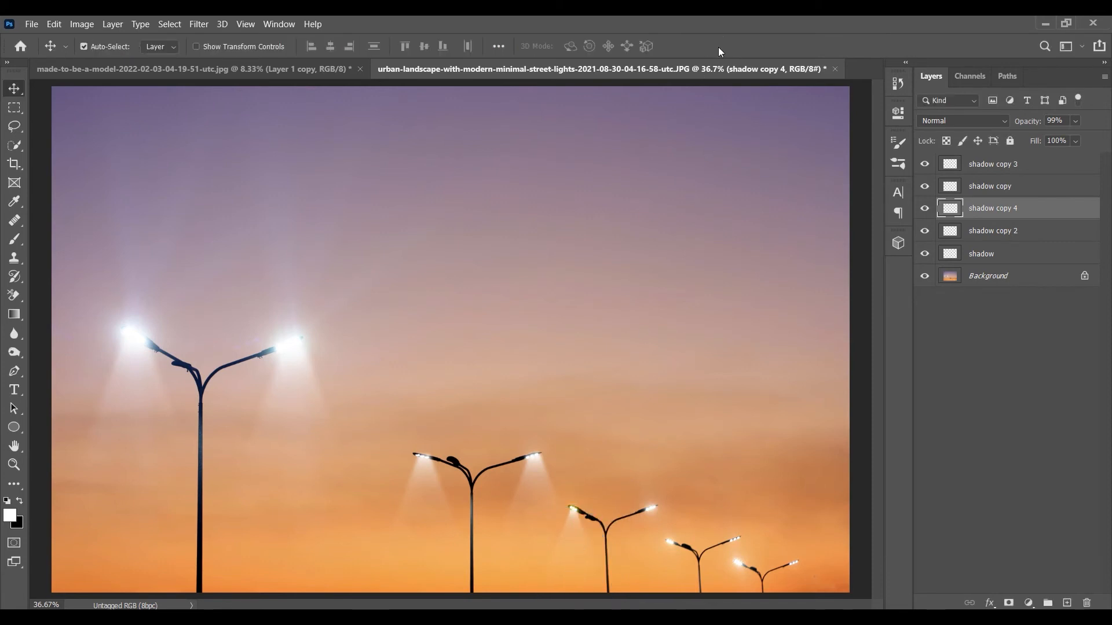
Copy the second post's right beam under the third post's right lamp and narrow its top with a Perspective transform
click(582, 557)
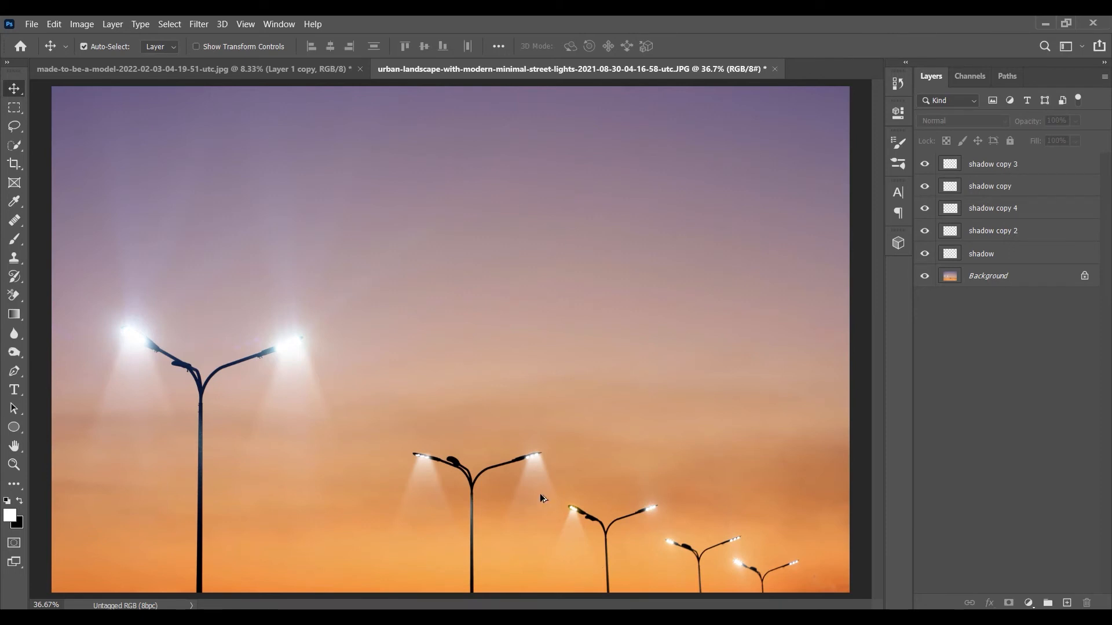
drag(537, 471, 655, 523)
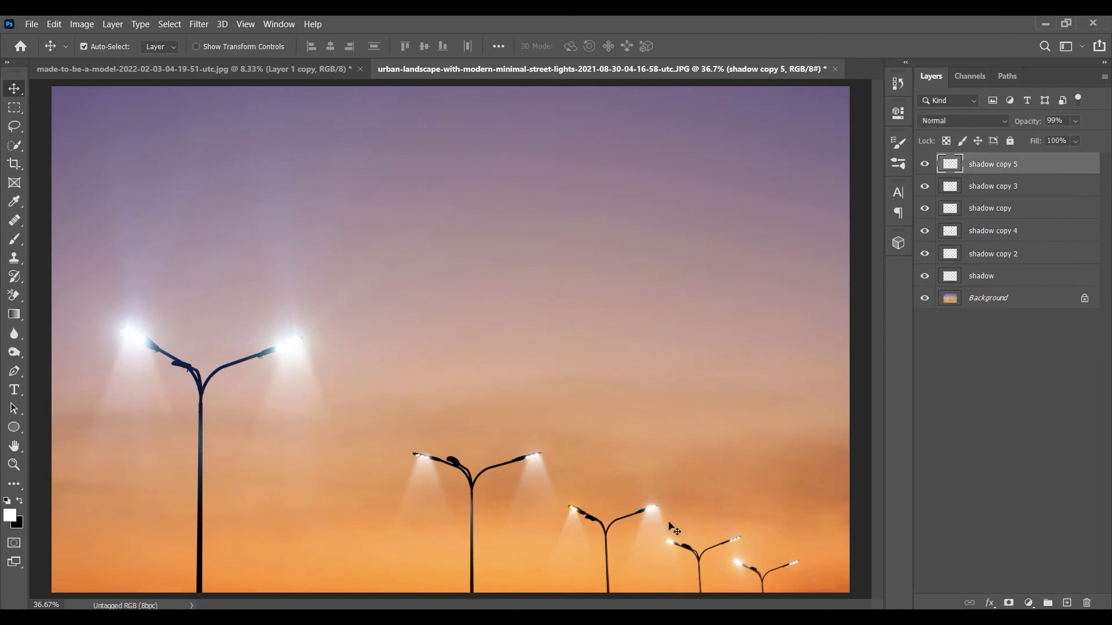
key(ctrl+t)
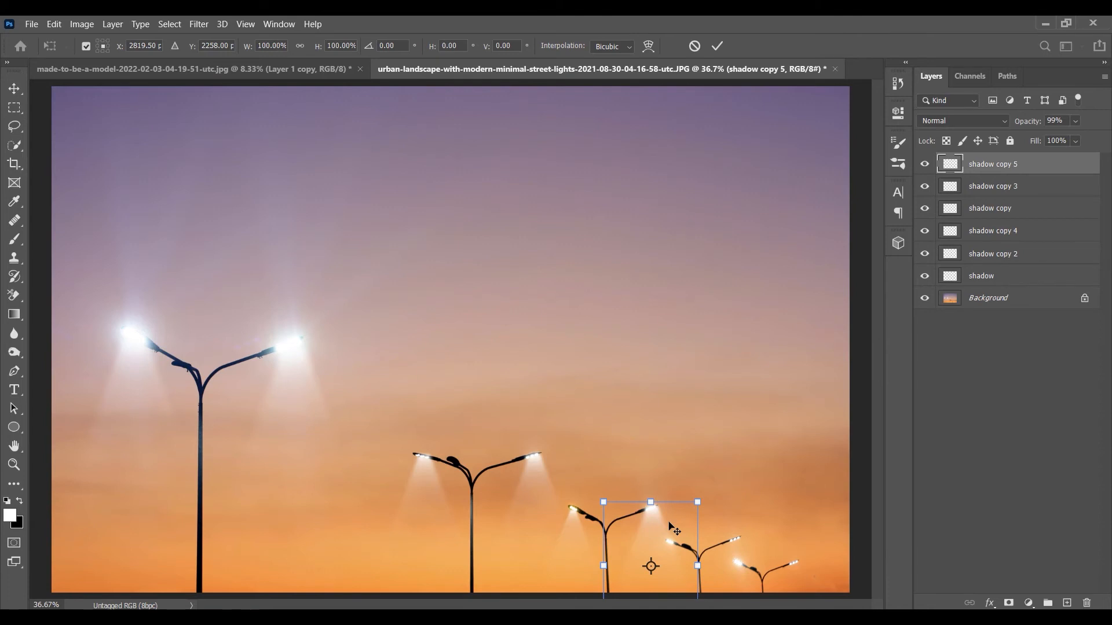
right_click(660, 513)
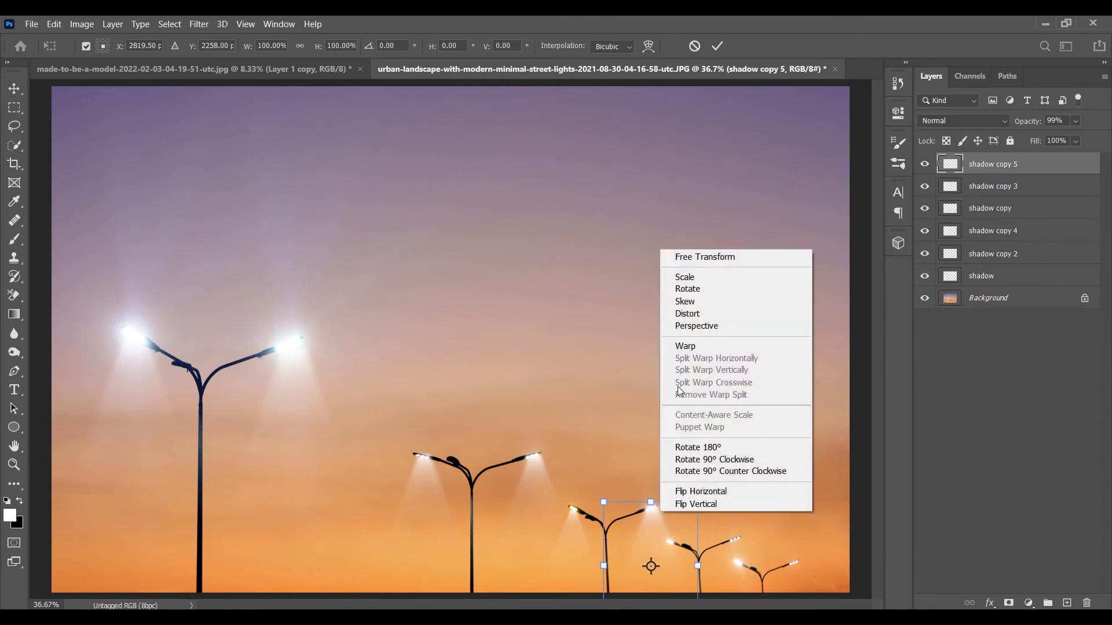
click(697, 329)
drag(696, 504, 671, 506)
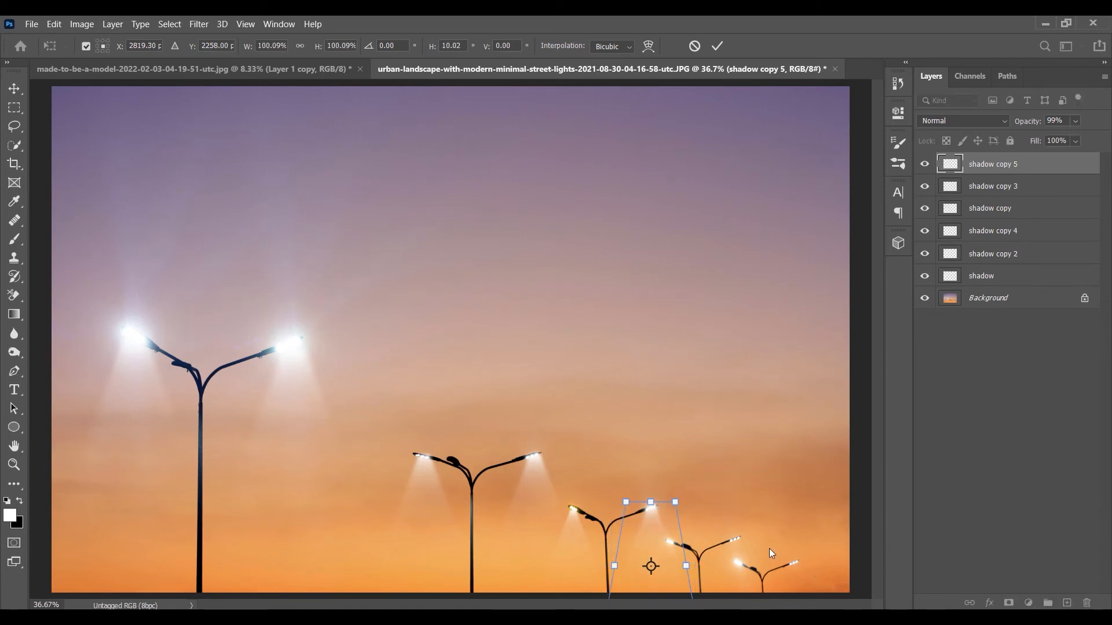
Nudge the third post's right beam slightly down to line up with its lamp and apply the transform
key(Down)
key(Down)
key(Down)
key(Down)
key(Down)
key(Down)
key(Down)
key(Down)
click(717, 46)
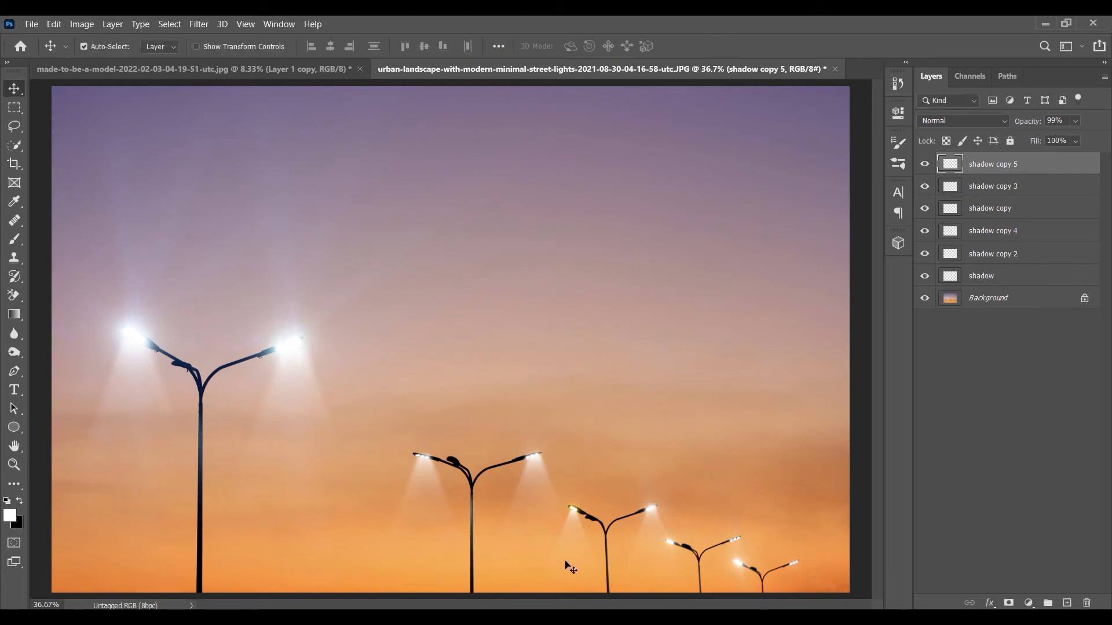
drag(565, 544, 636, 586)
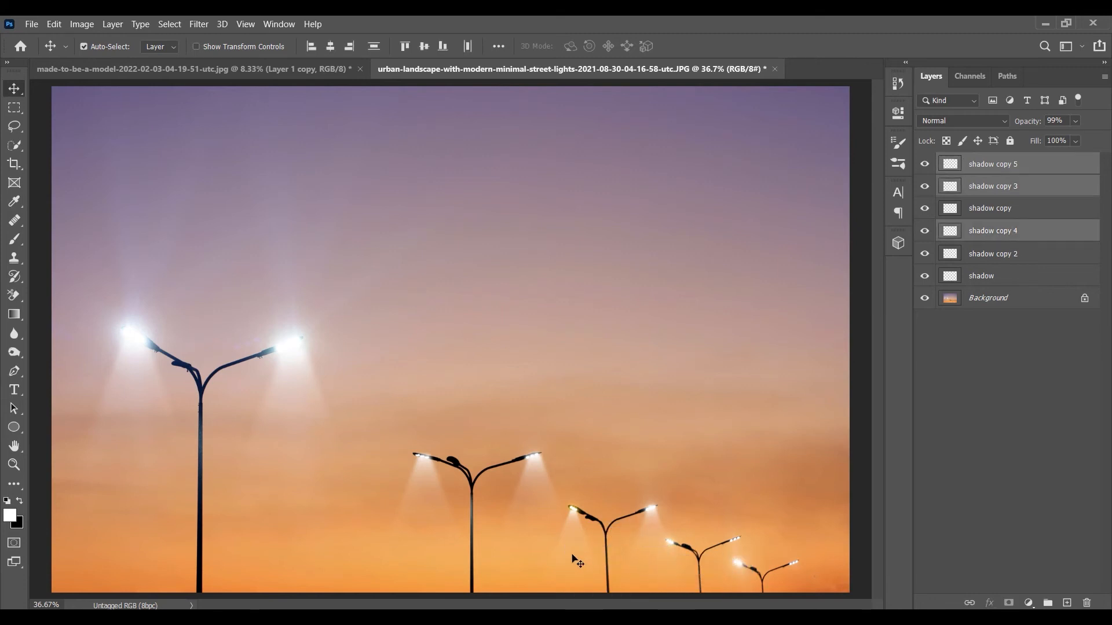
drag(571, 518, 636, 556)
key(ctrl+z)
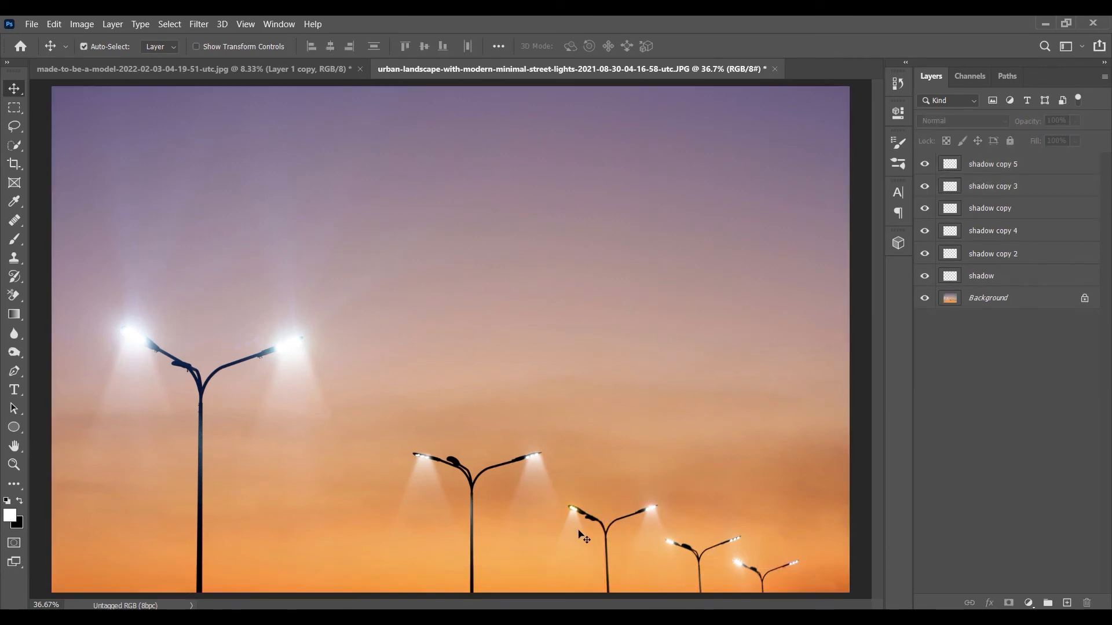
click(579, 534)
key(alt)
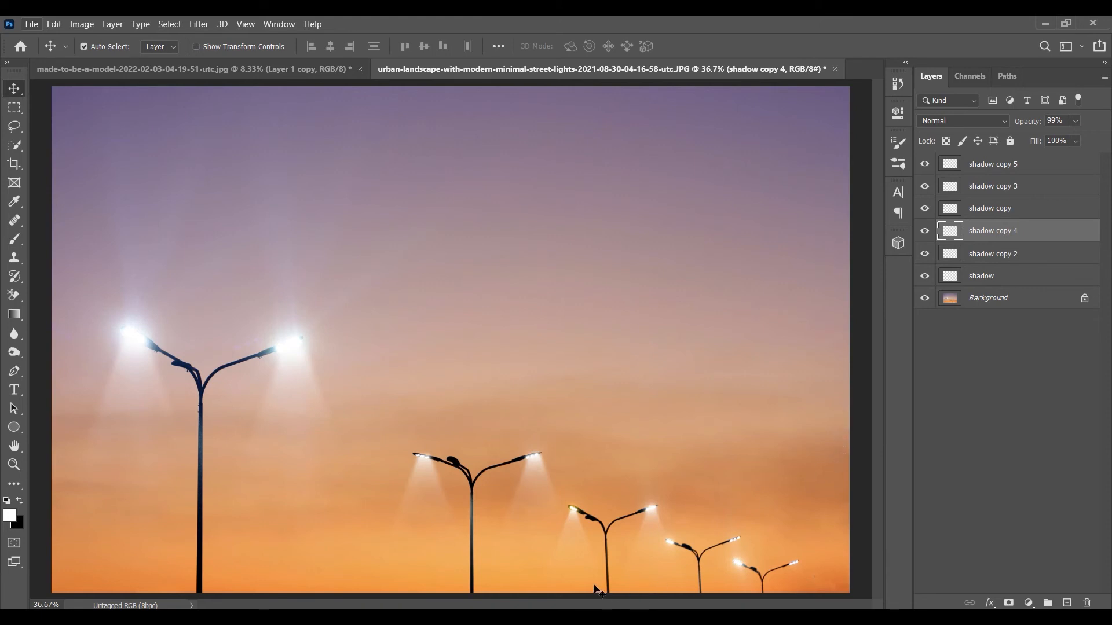
drag(582, 586, 595, 555)
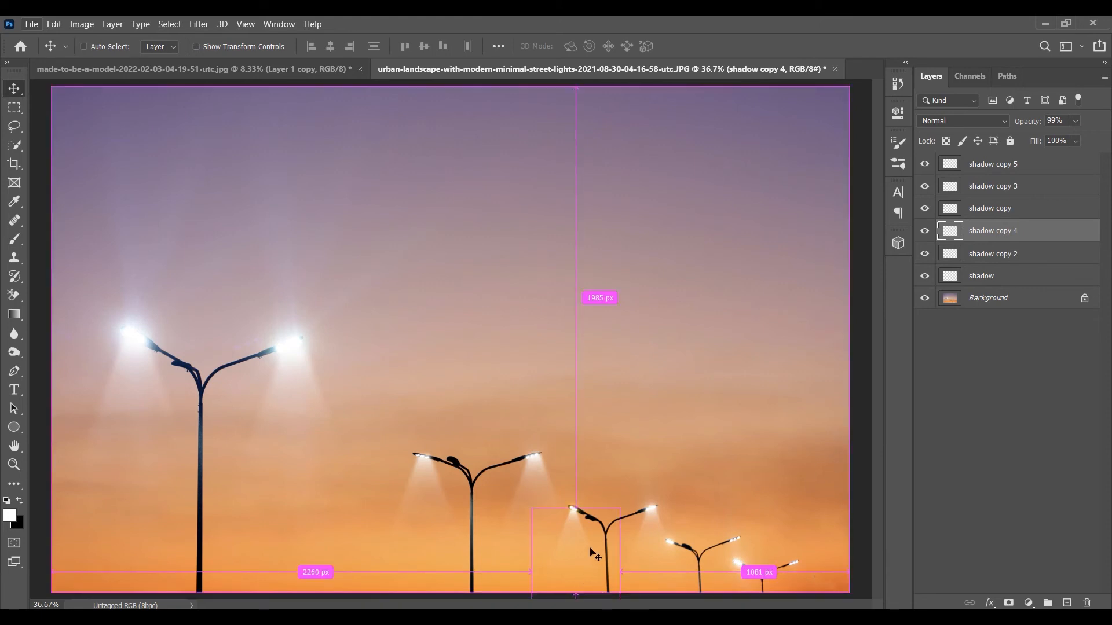
drag(582, 552, 579, 534)
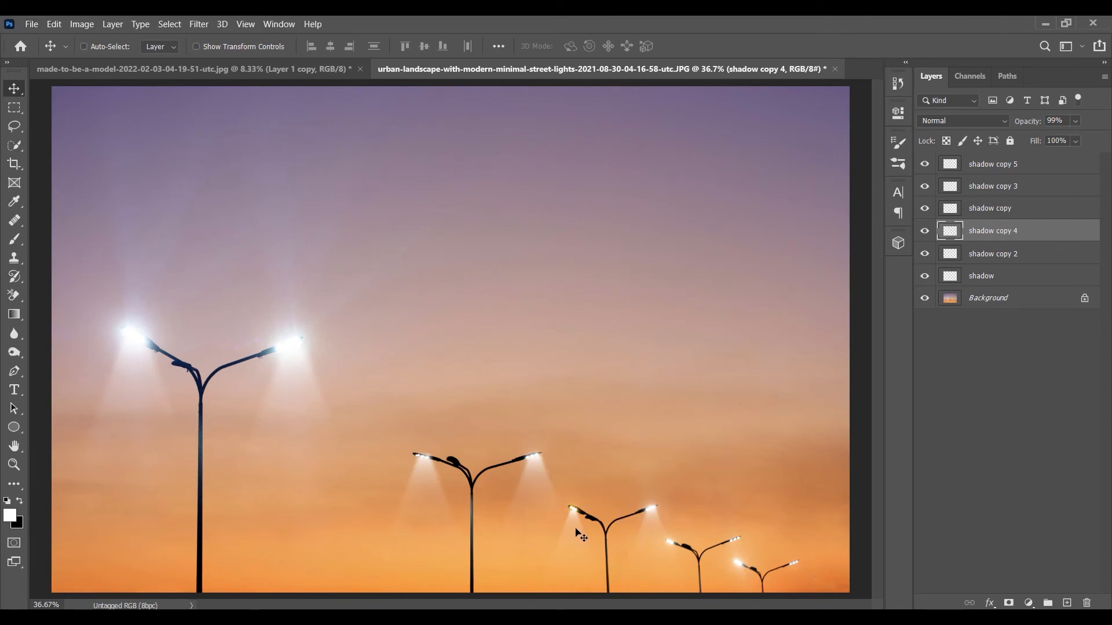
Copy the third post's left beam under the fourth post's left lamp and narrow its top with a Perspective transform
drag(582, 537, 669, 560)
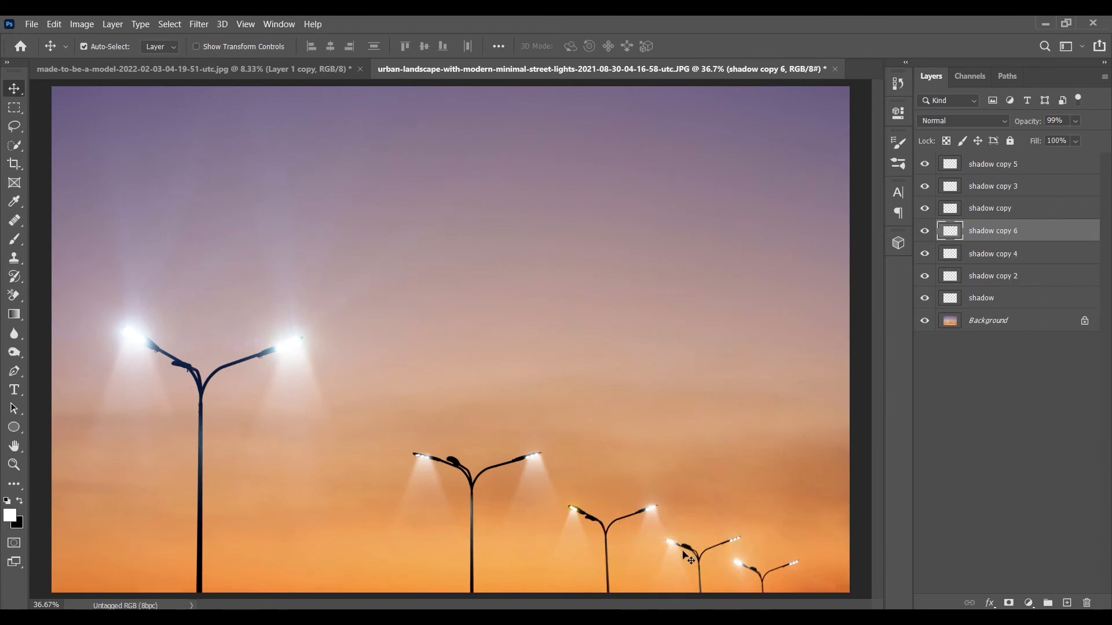
key(ctrl+t)
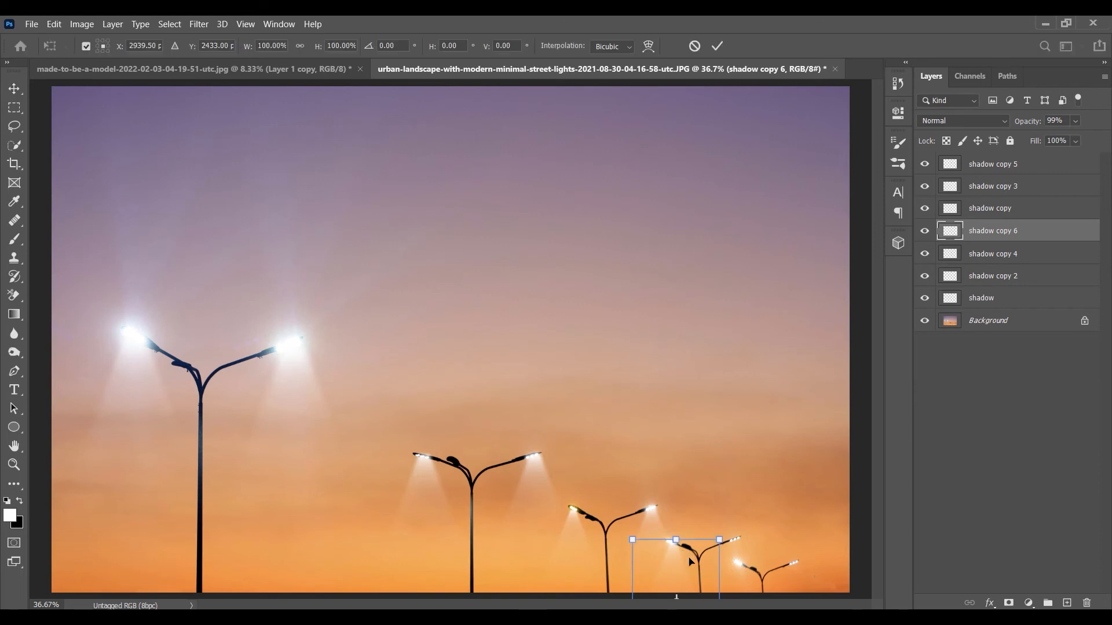
right_click(673, 568)
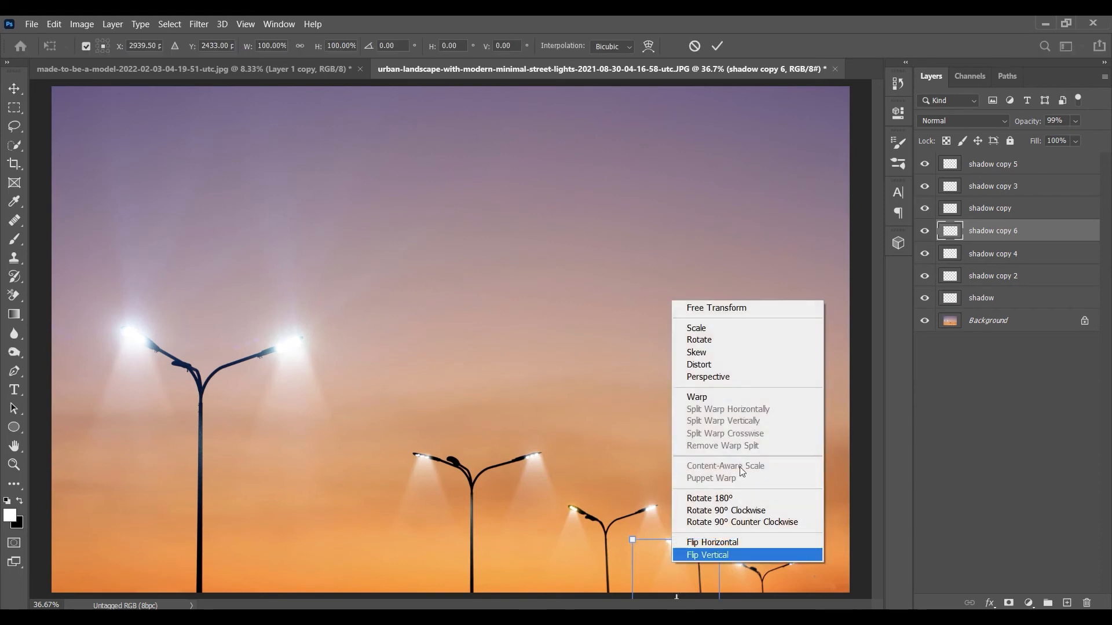
click(737, 376)
drag(721, 540, 679, 576)
click(716, 47)
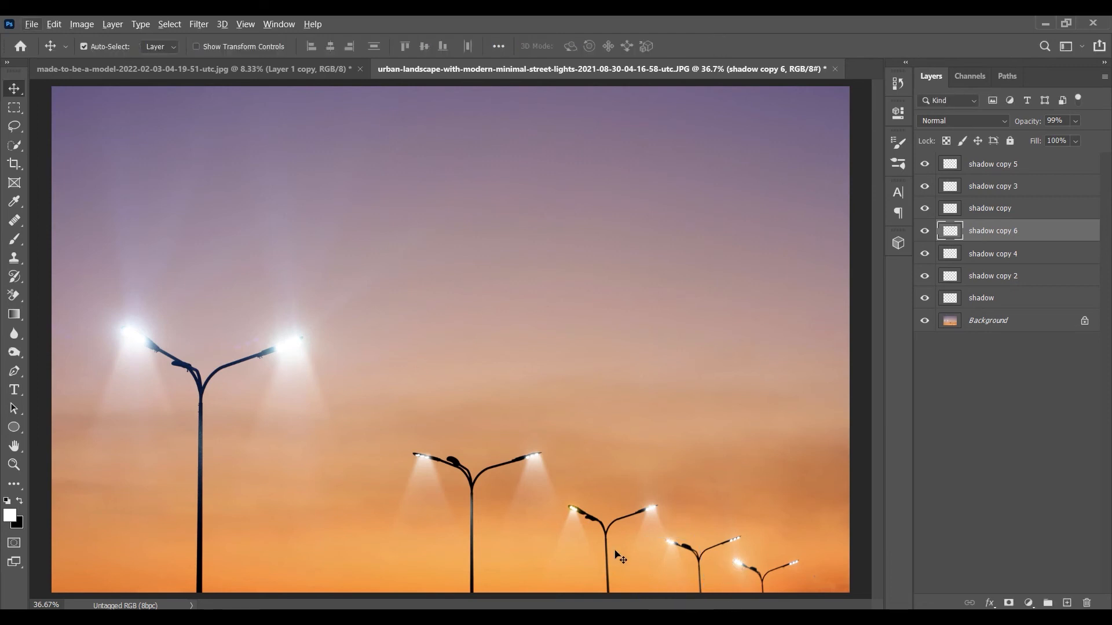
Copy the third post's right beam under the fourth post's right lamp and narrow its top with a Perspective transform
drag(670, 522, 735, 555)
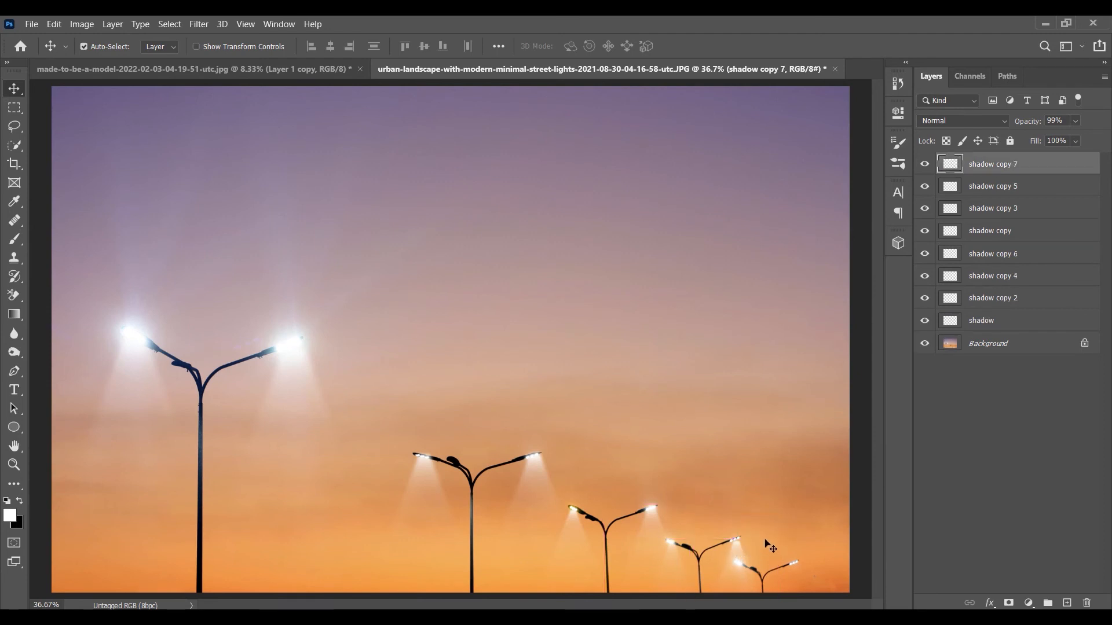
key(ctrl+t)
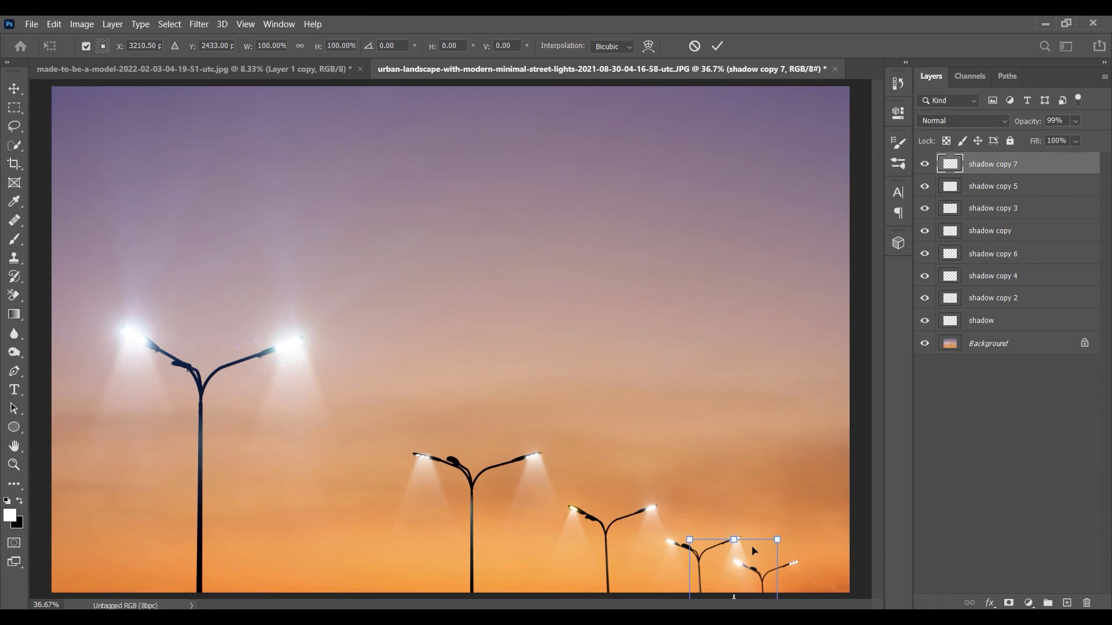
right_click(734, 551)
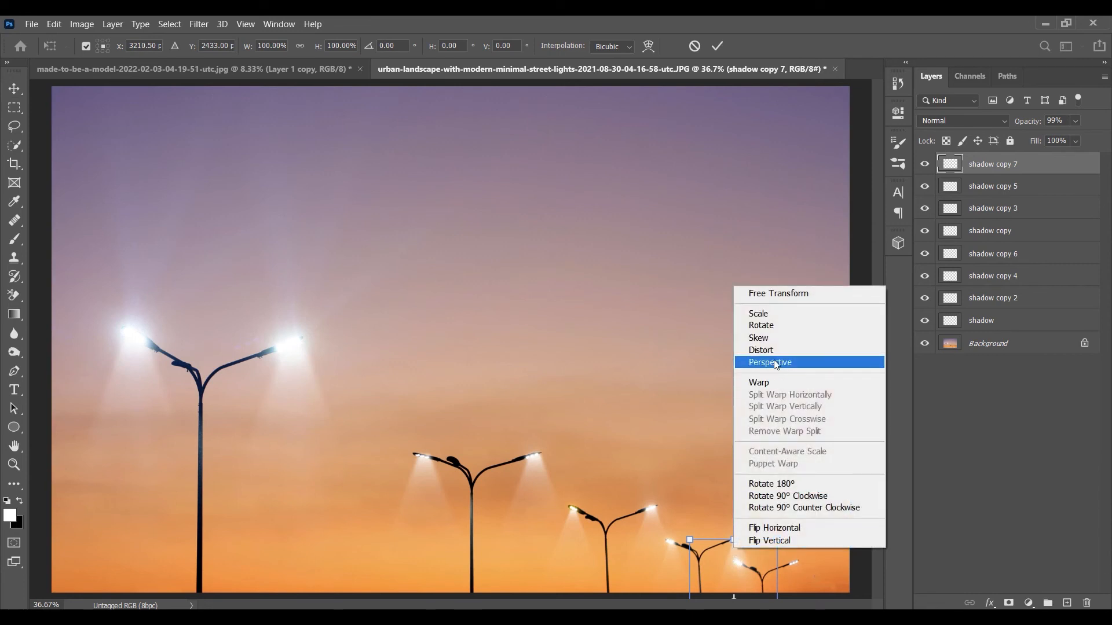
click(775, 363)
drag(778, 543, 759, 540)
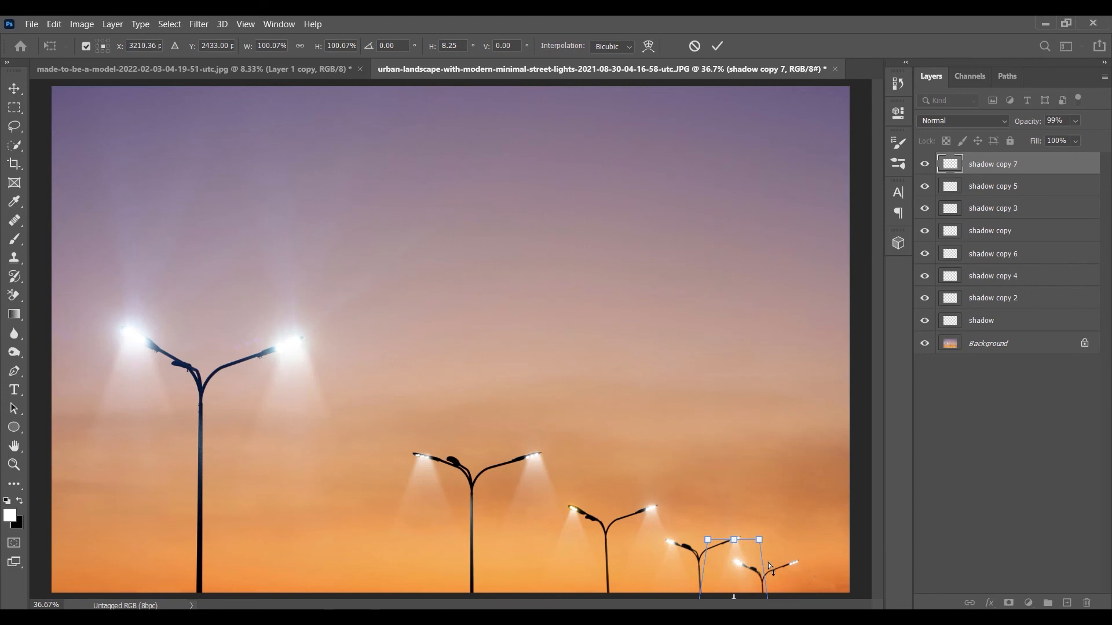
Nudge the fourth post's right beam slightly up and left to align with its lamp and apply the transform
key(Up)
key(Up)
key(Up)
key(Up)
key(Up)
key(Left)
key(Left)
key(Left)
key(Left)
key(Left)
key(Down)
key(Down)
click(717, 48)
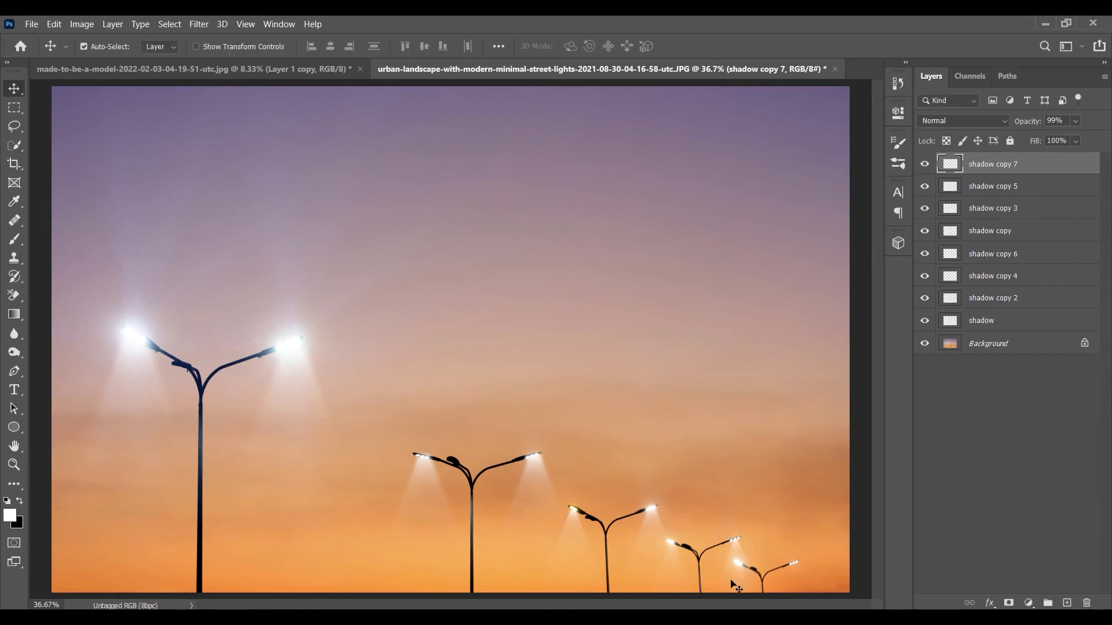
Copy the fourth post's right and left beams under the matching lamps of the fifth post
drag(739, 551, 827, 592)
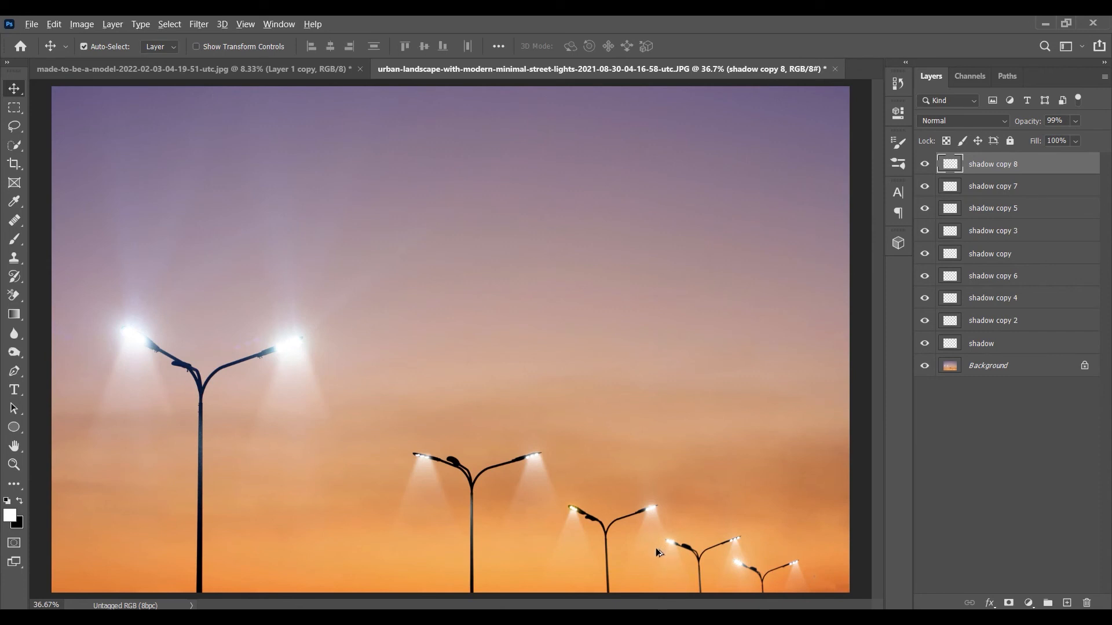
drag(676, 557, 739, 574)
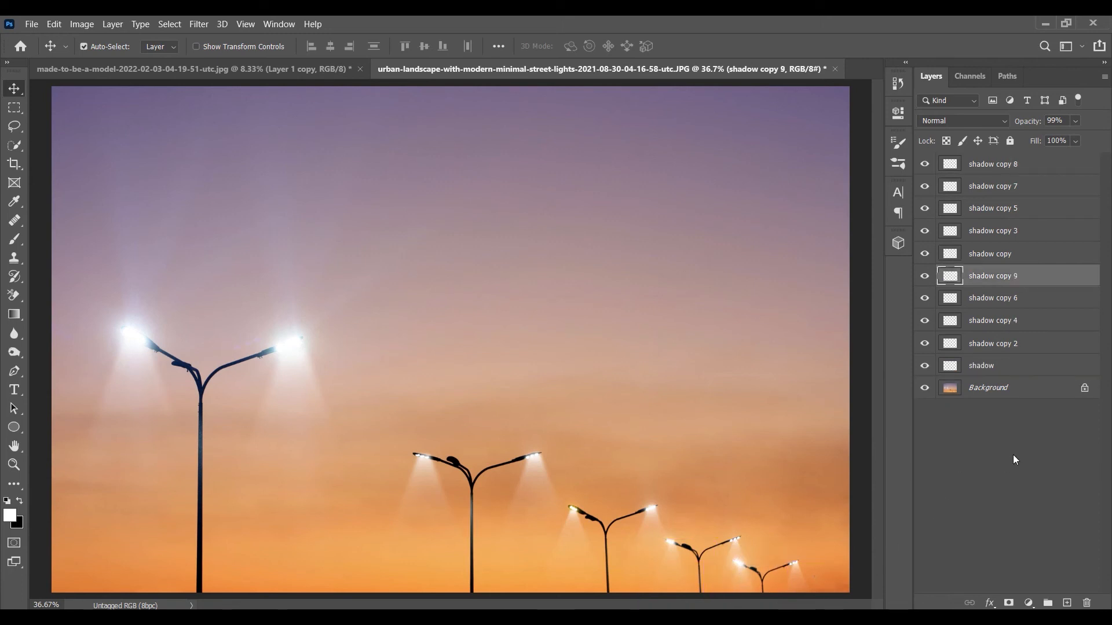
Lower the opacity of all the beam layers, from shadow to shadow copy 8, to 96% together and deselect them
click(1015, 365)
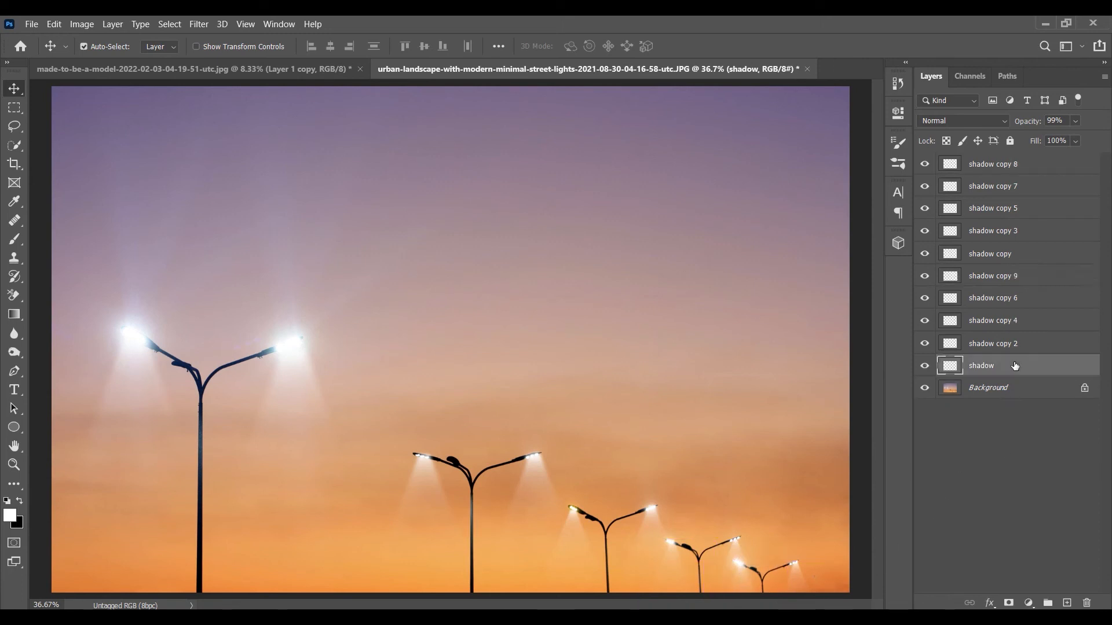
shift+click(1024, 166)
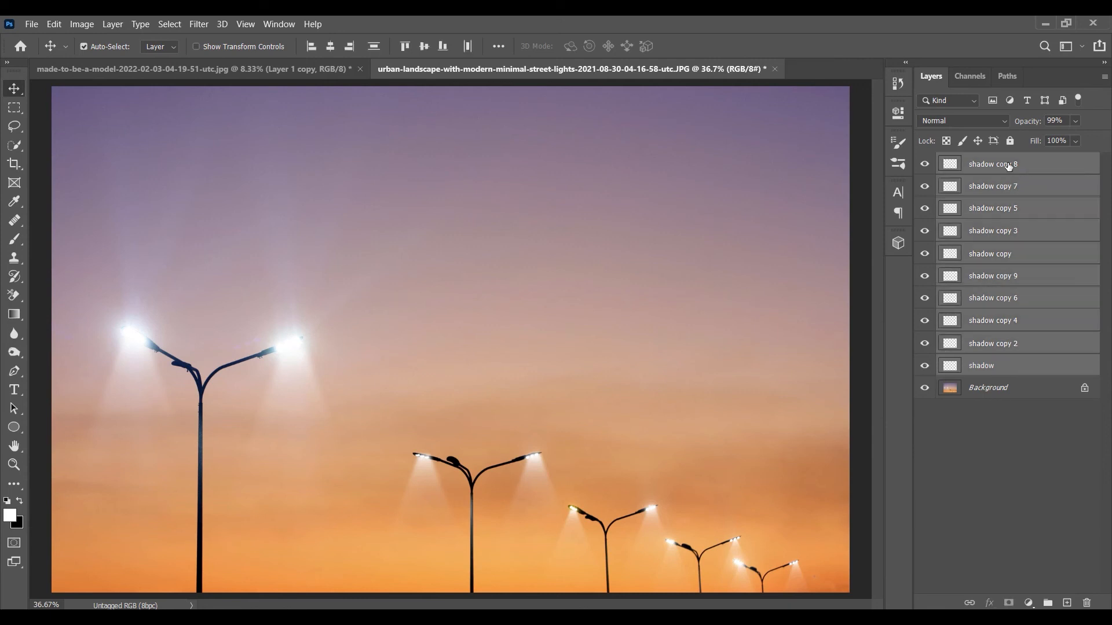
click(1075, 120)
click(1066, 120)
key(Down)
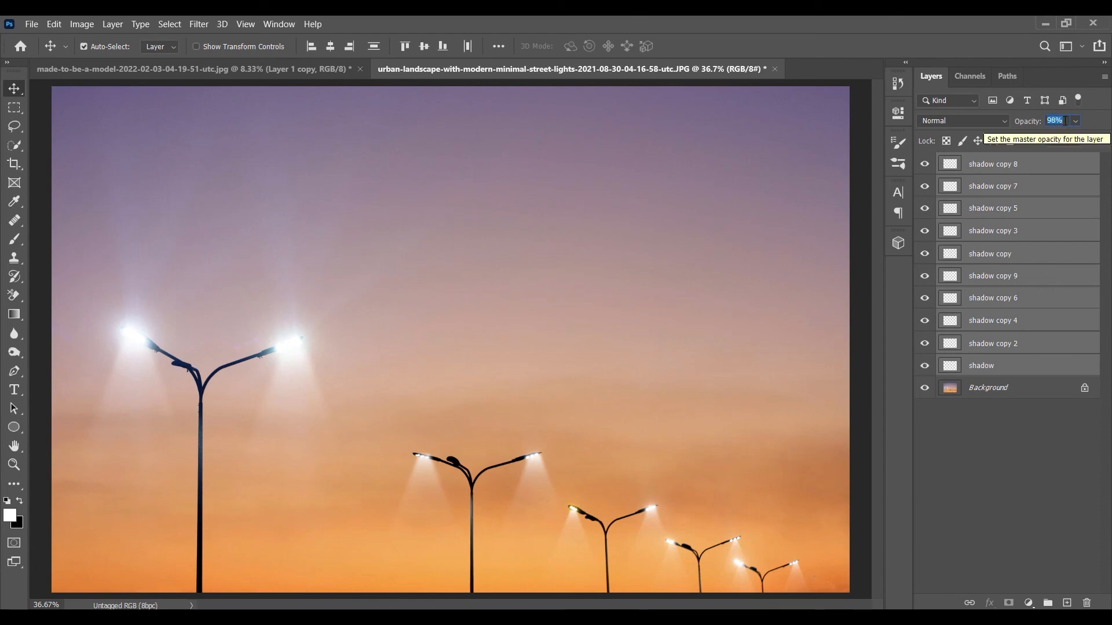
key(Down)
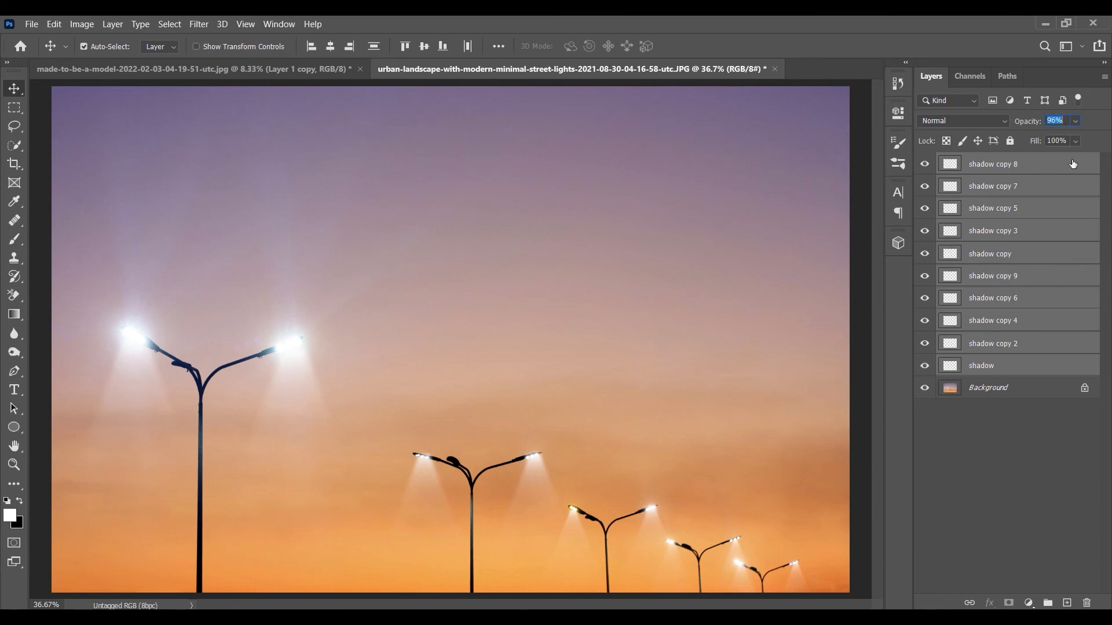
click(1015, 451)
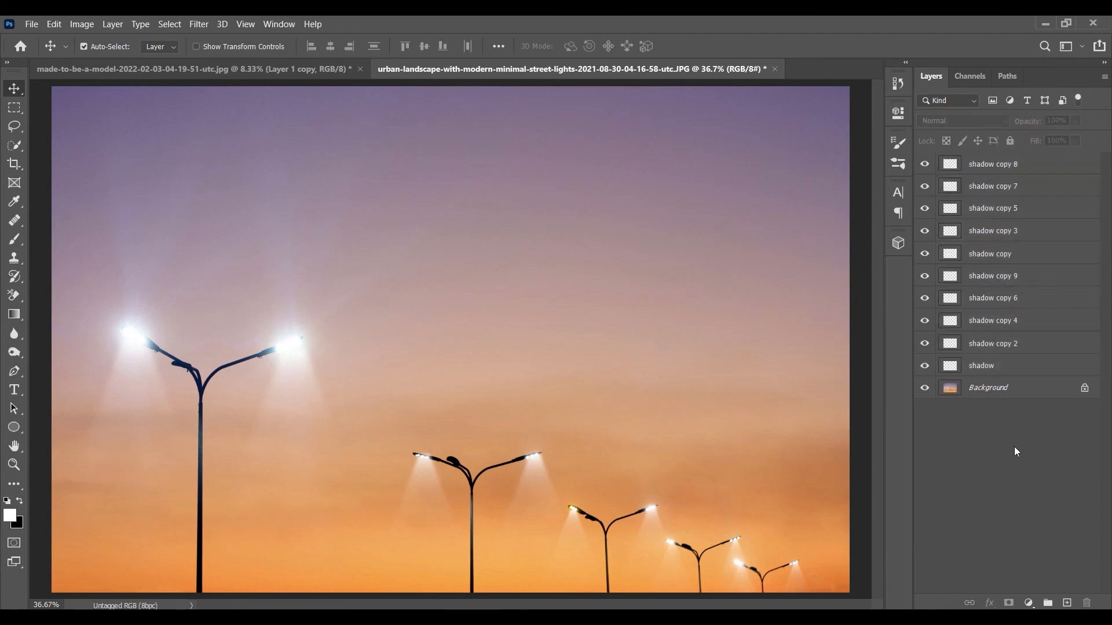